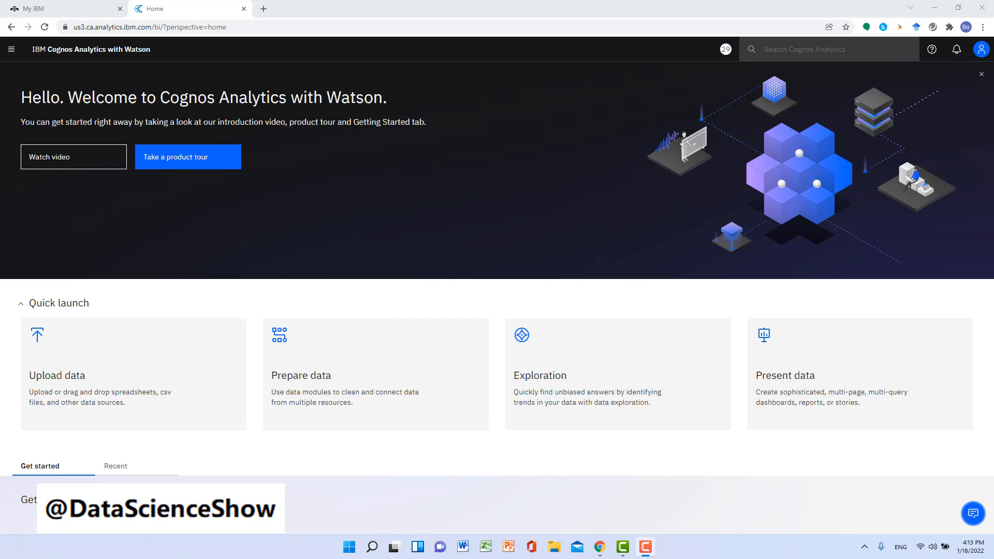
Step: Launch the IBM Cognos Analytics on Cloud trial from the My IBM products page
click(39, 11)
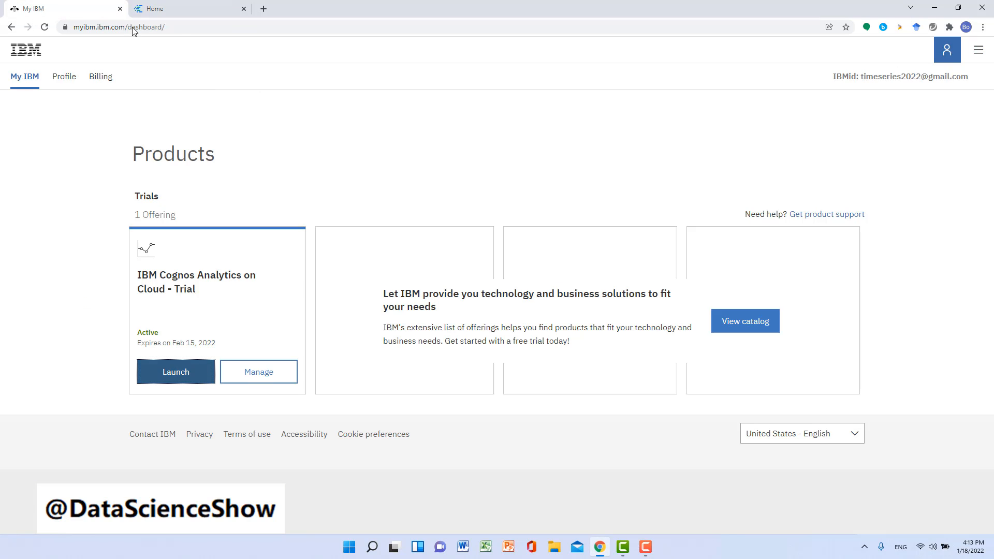
click(180, 27)
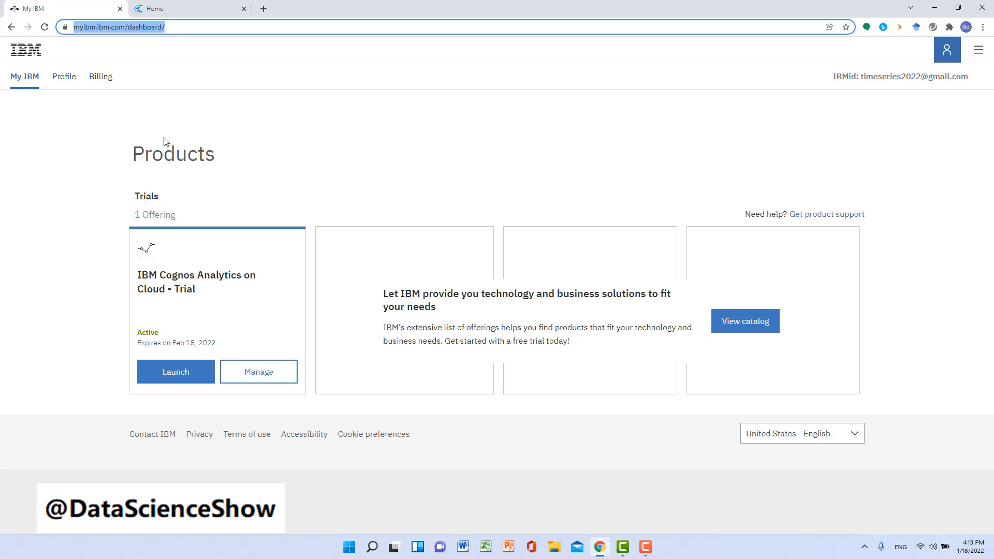
click(185, 381)
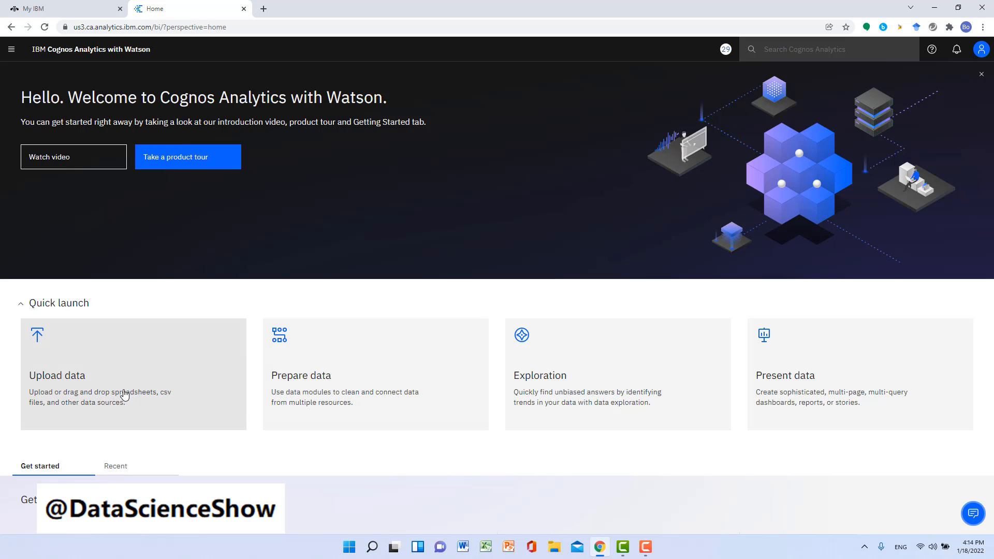
click(59, 379)
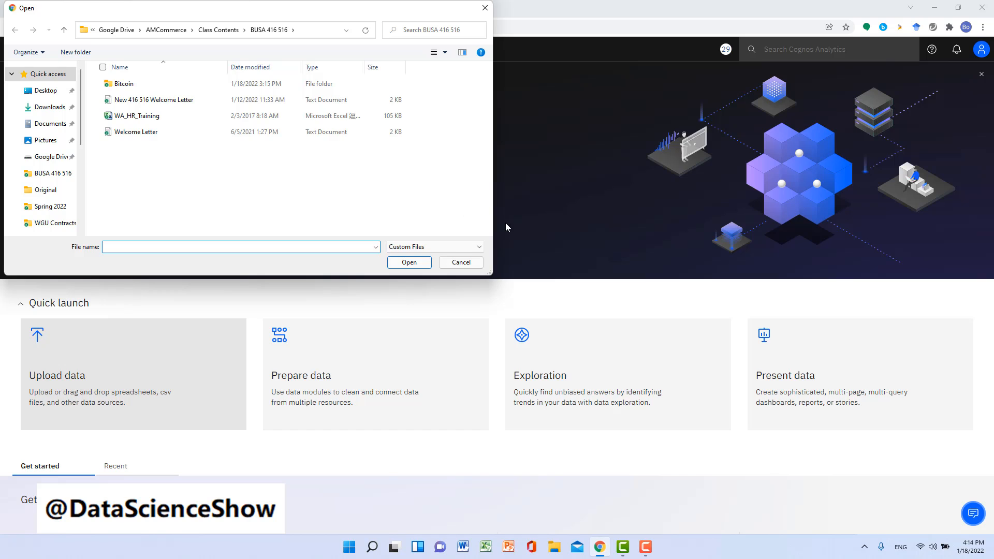
click(462, 263)
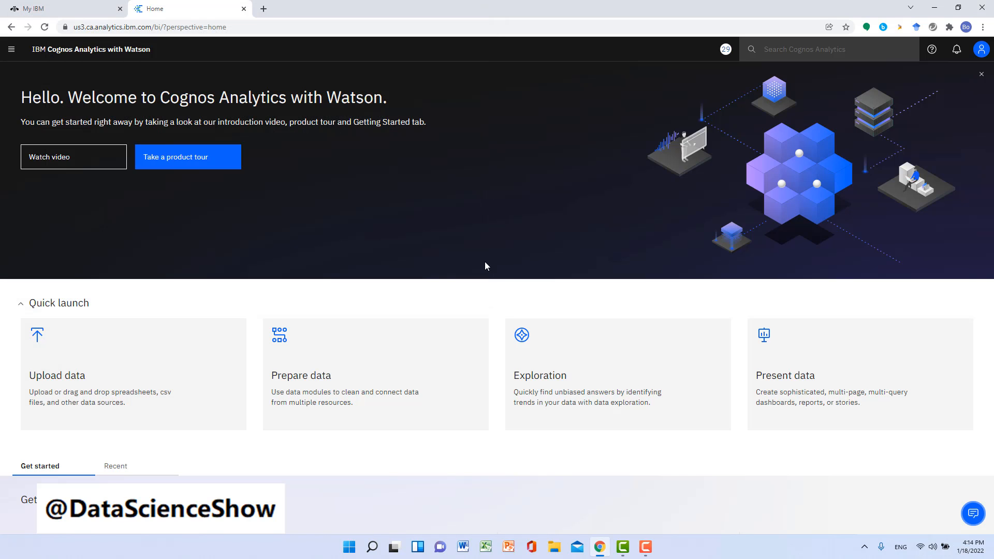
click(13, 52)
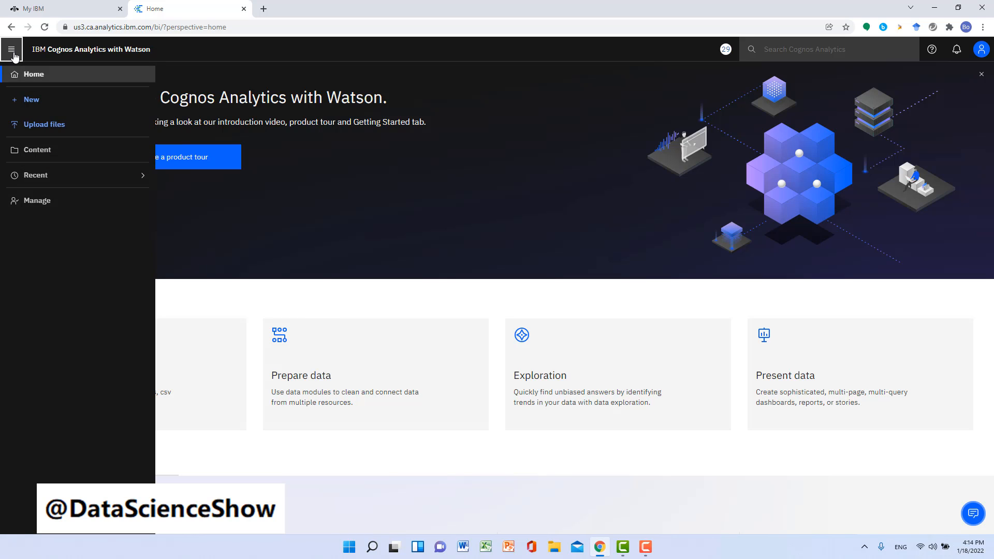
click(35, 128)
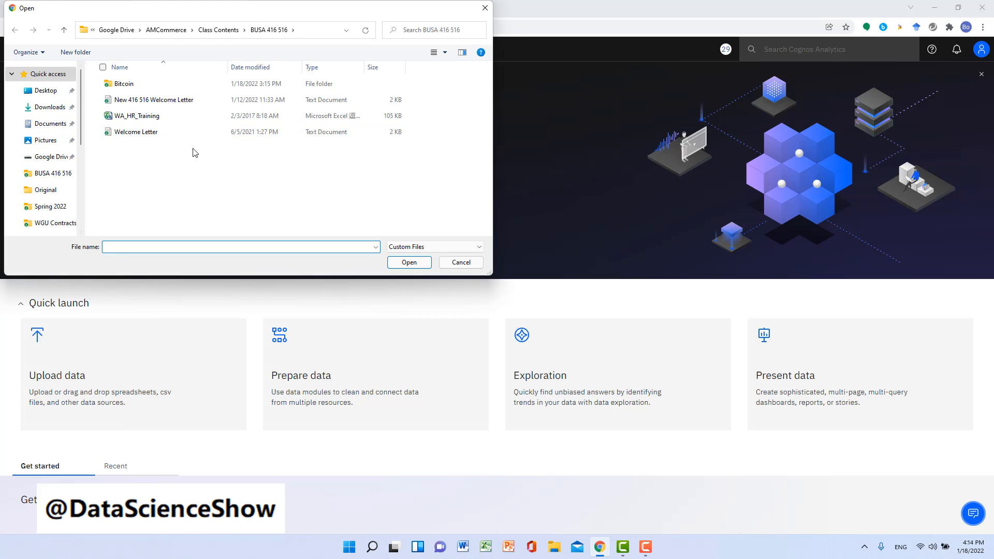
click(461, 263)
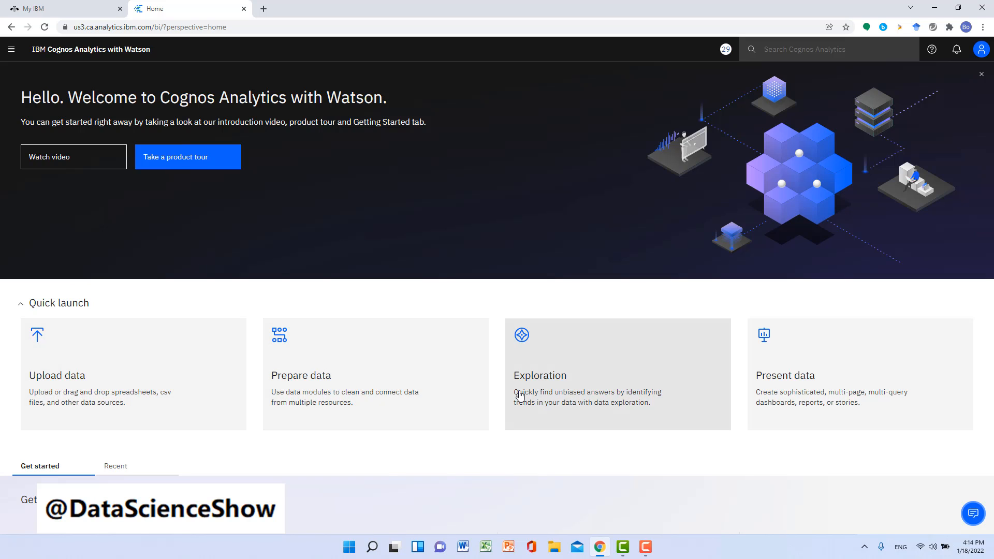
click(551, 386)
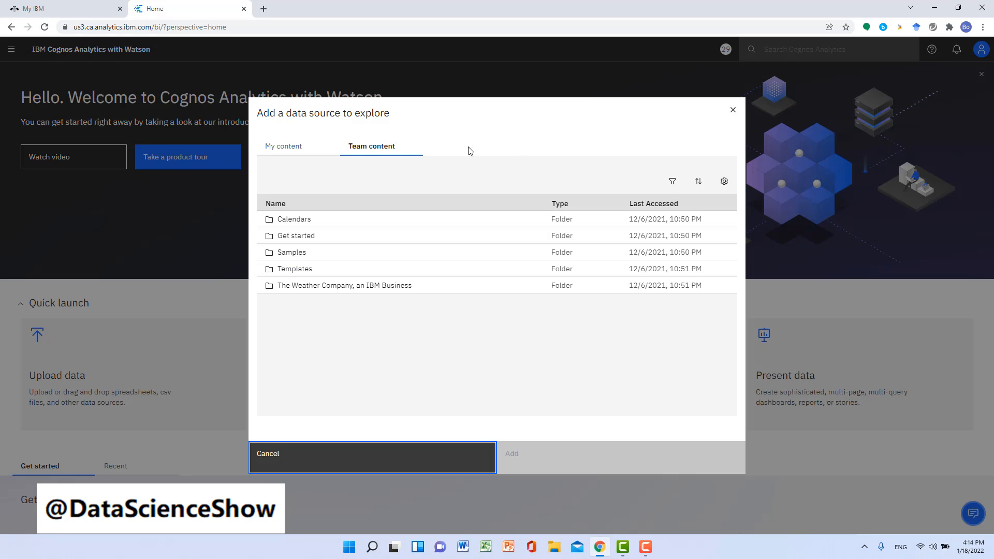
click(287, 152)
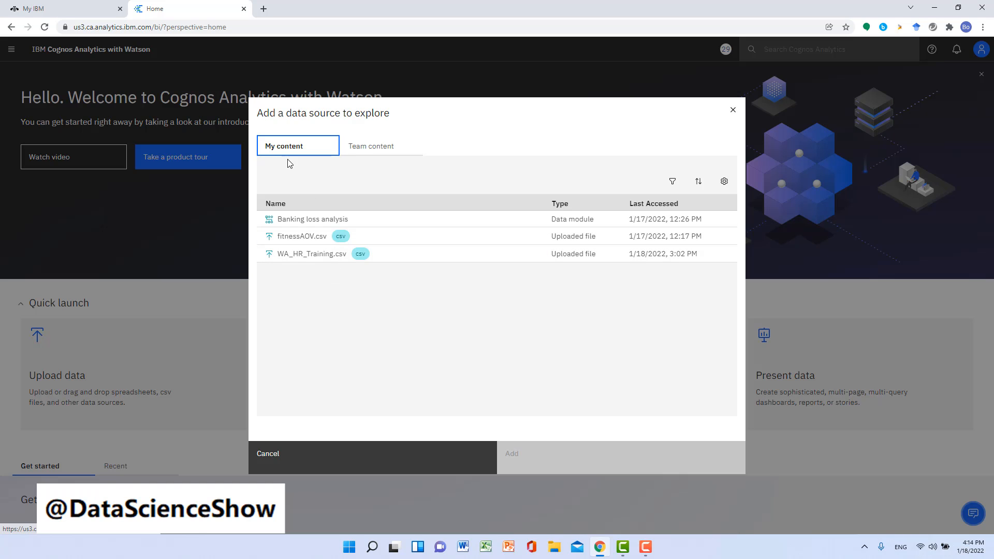
click(346, 448)
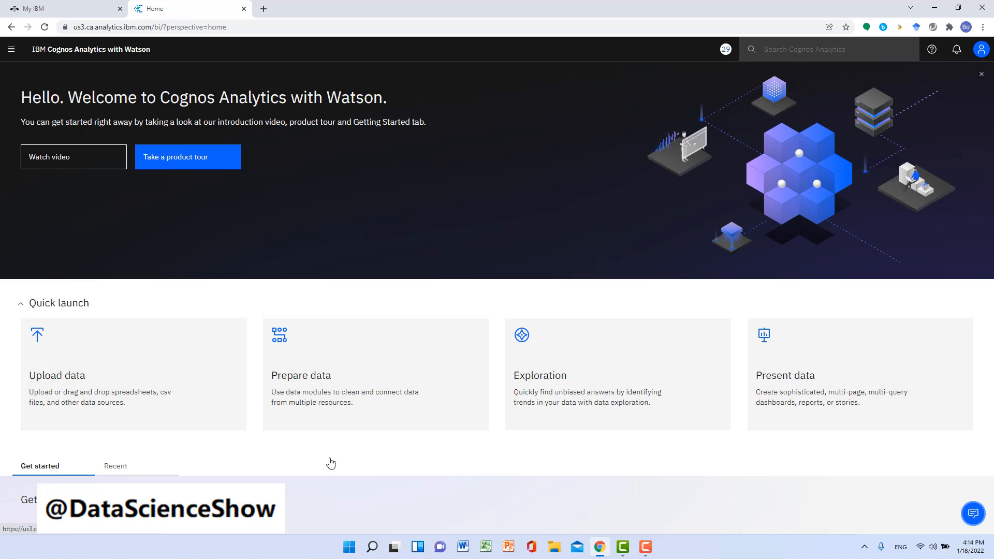
Step: Open the Banking loss events data module from the Data folder under Get started in the team content
click(12, 51)
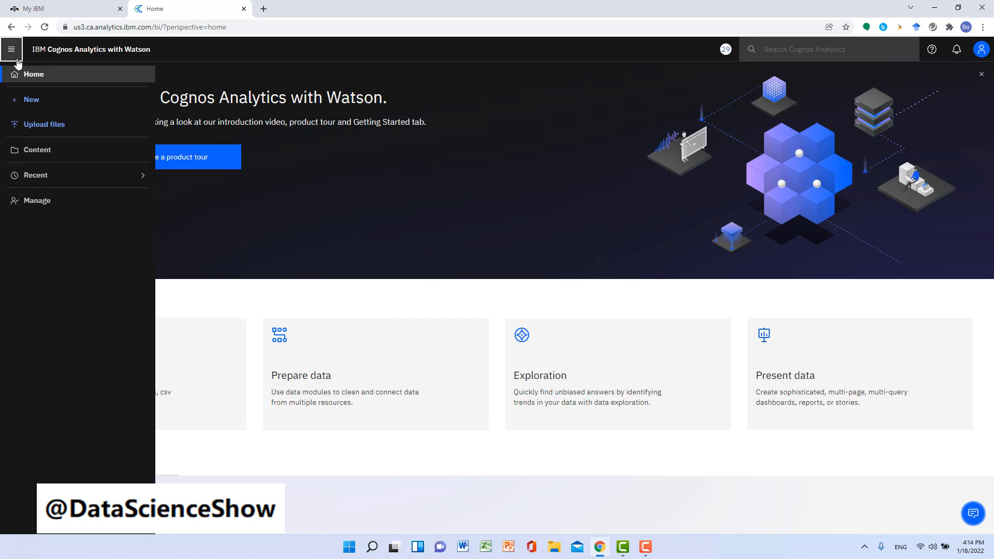
click(26, 157)
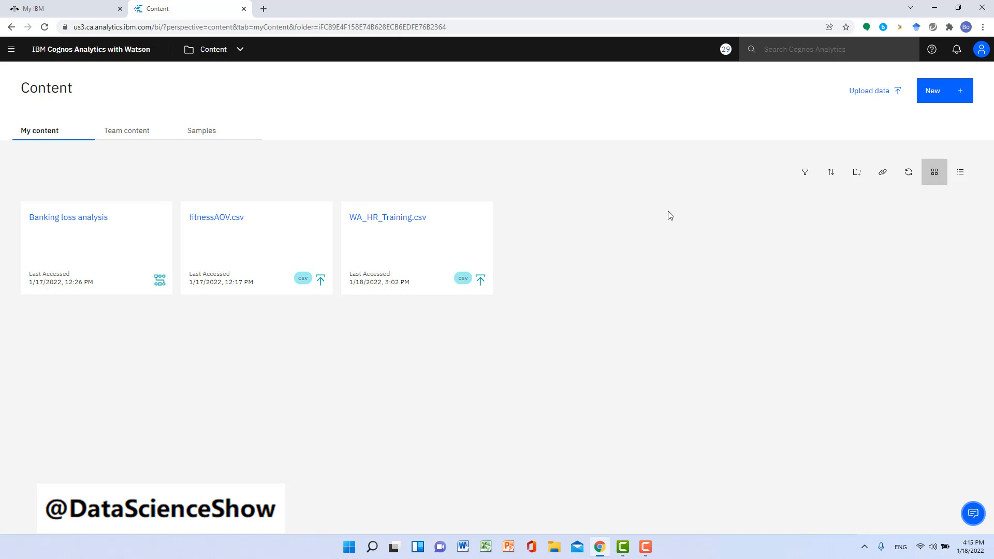
click(129, 135)
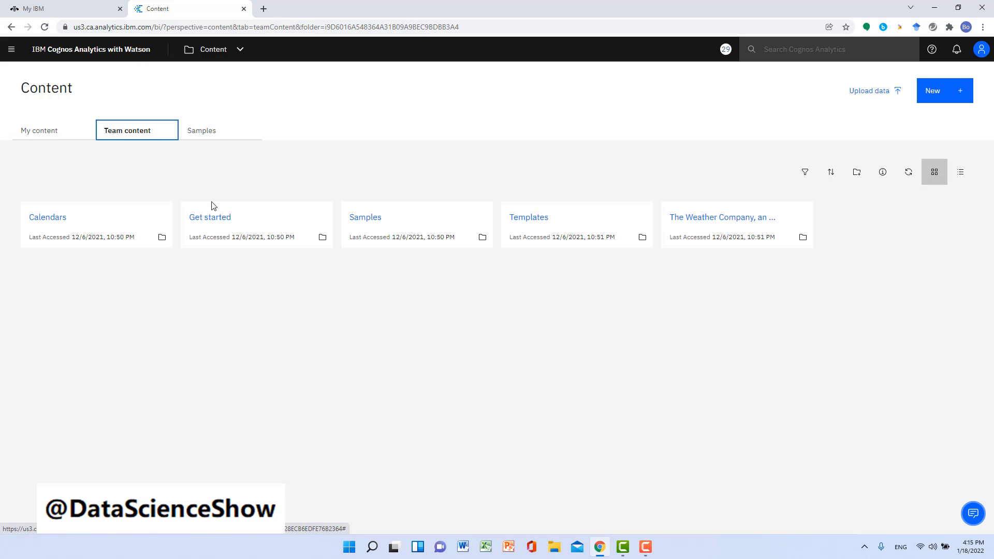
click(209, 219)
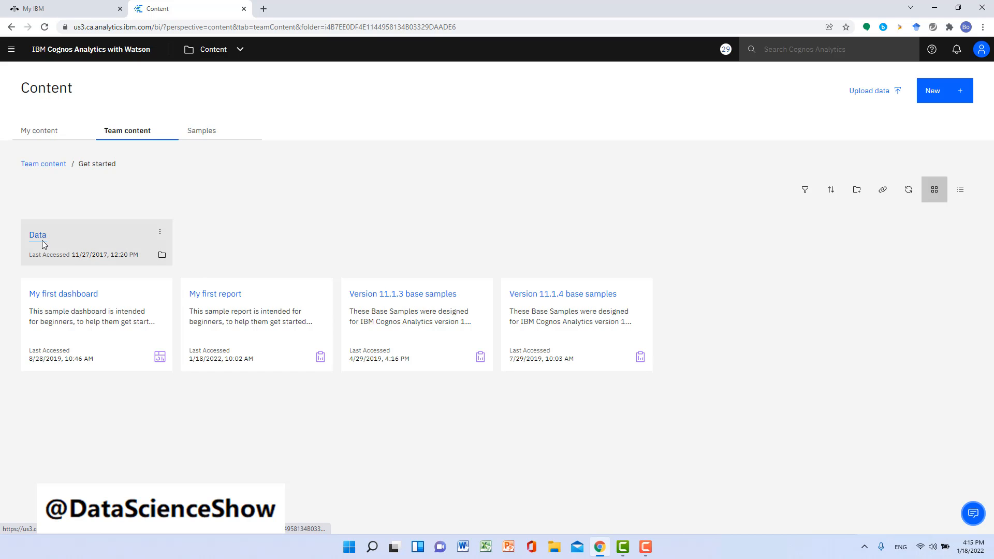
click(38, 235)
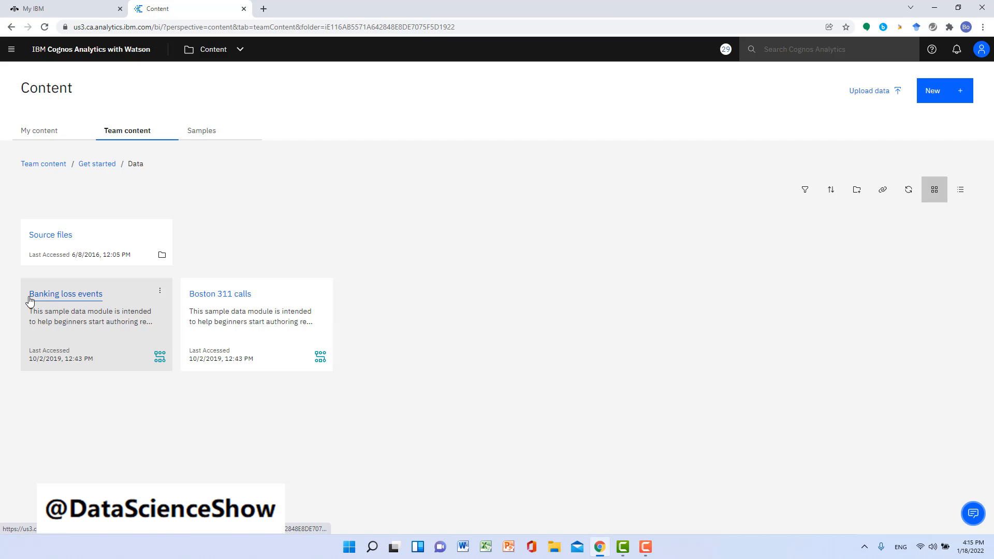
click(90, 301)
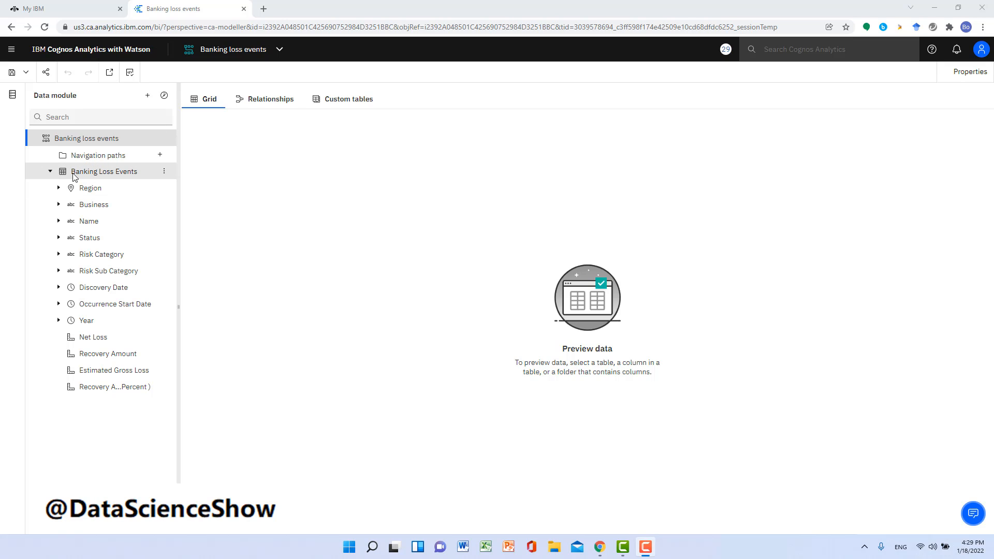
Step: Preview the Banking Loss Events table in the grid and look through all of its columns
drag(113, 177, 371, 398)
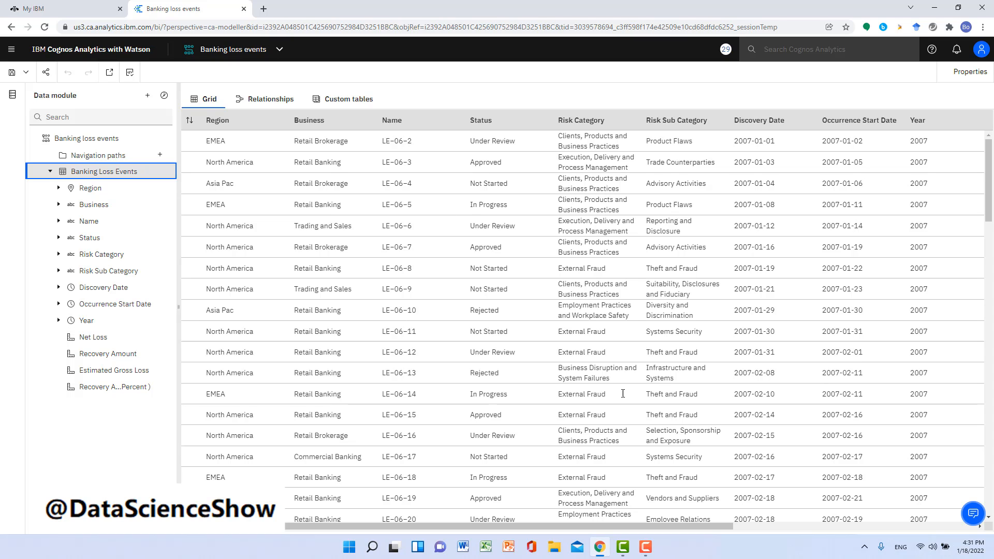
drag(671, 526, 939, 515)
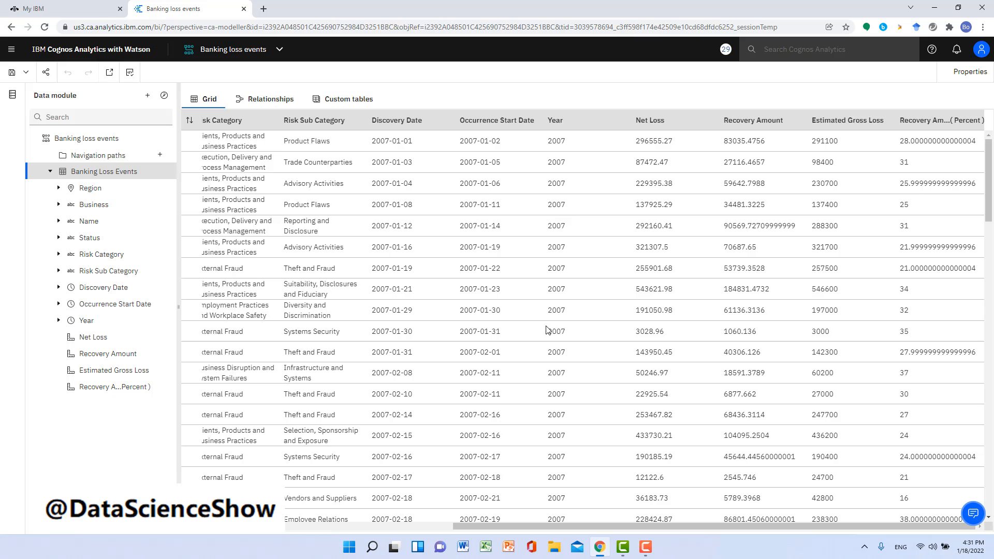
drag(660, 525, 396, 524)
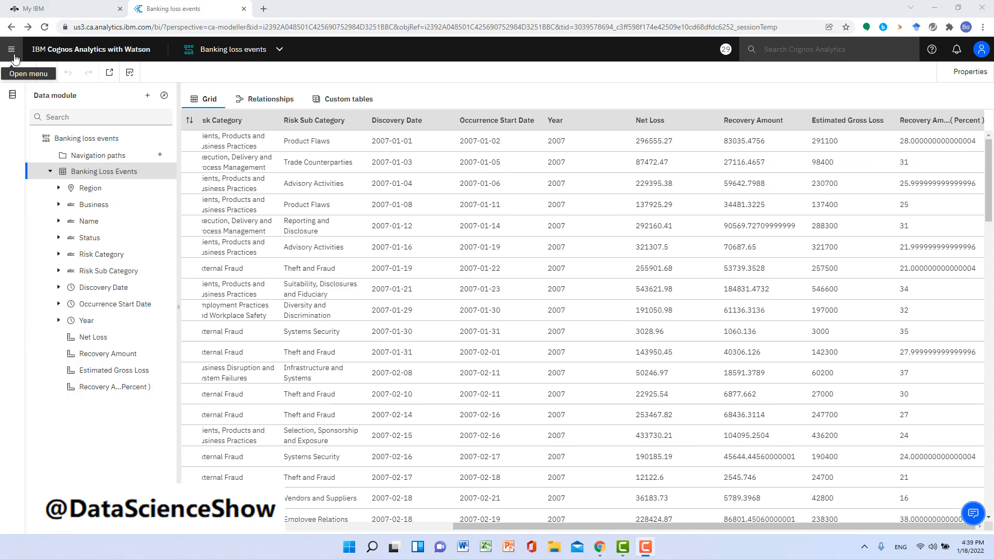
Step: Create a dashboard from the Banking loss events data module, using the tabbed template with four equal quadrants
click(11, 50)
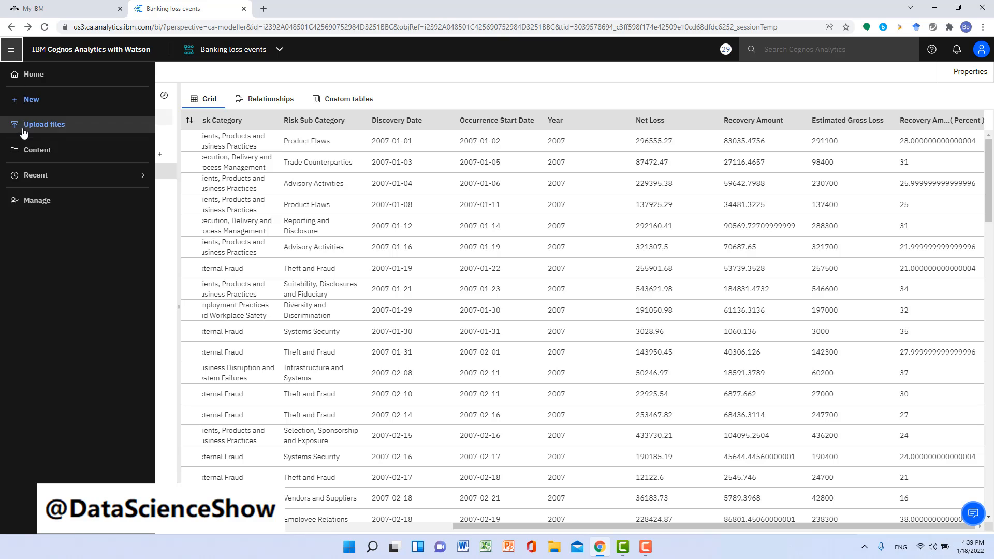
click(34, 154)
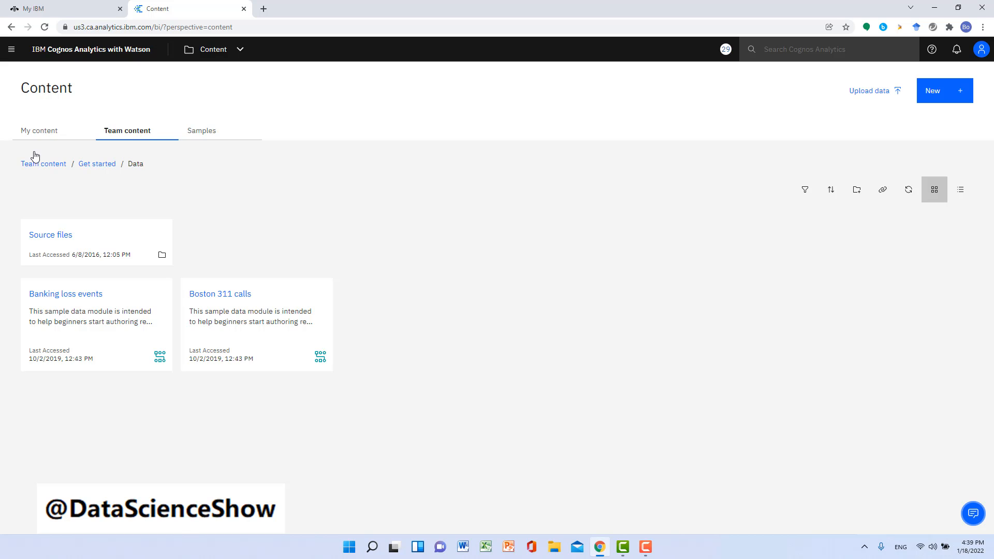
click(10, 55)
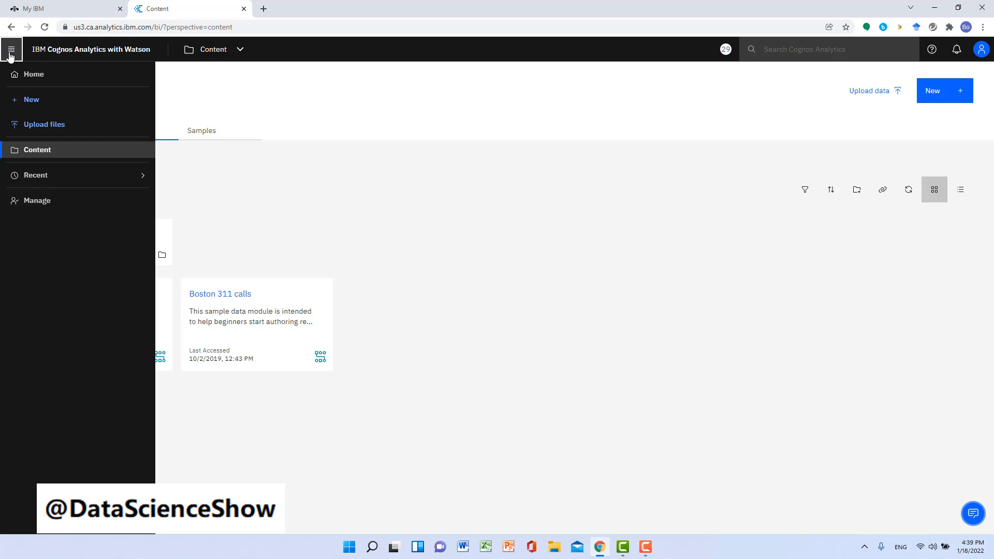
click(39, 154)
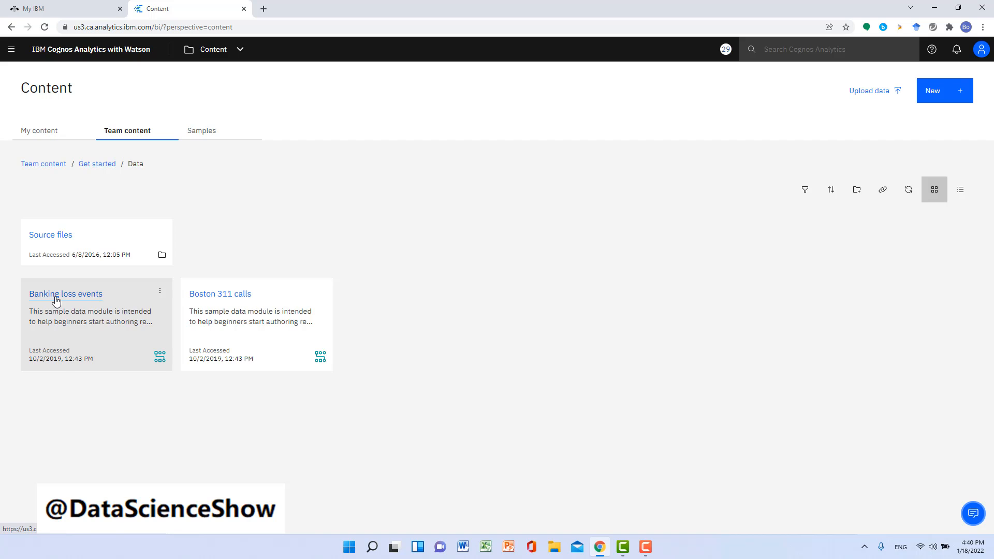
click(161, 294)
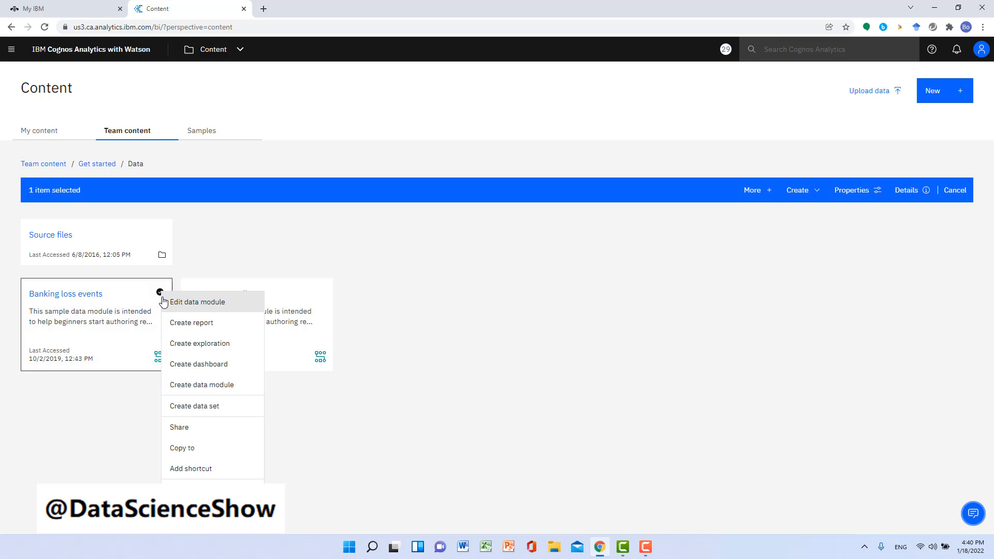
click(210, 370)
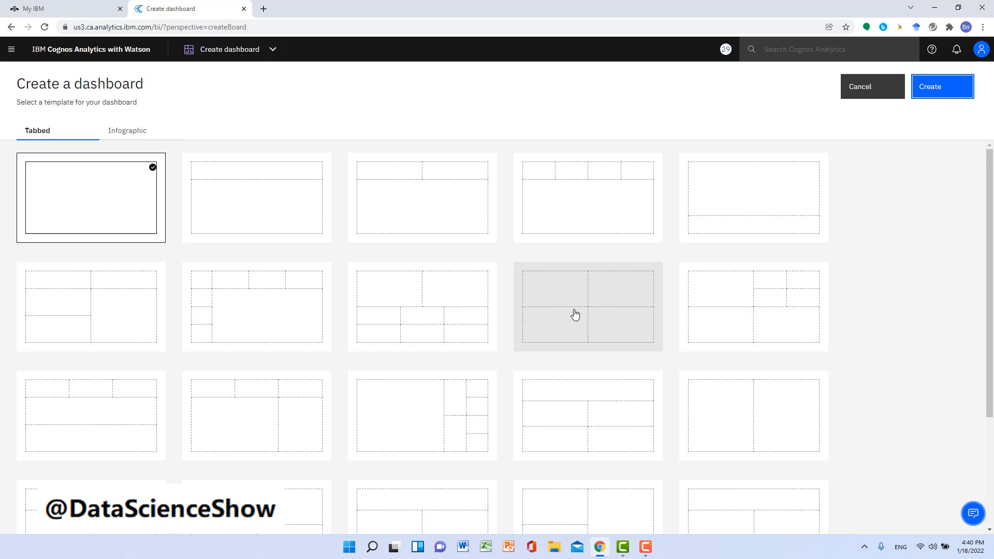
click(613, 307)
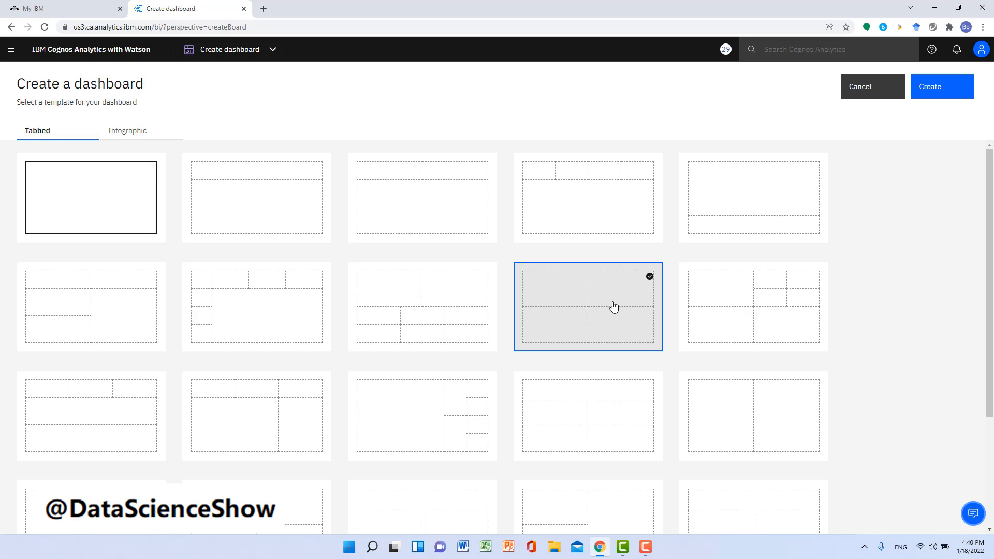
click(944, 93)
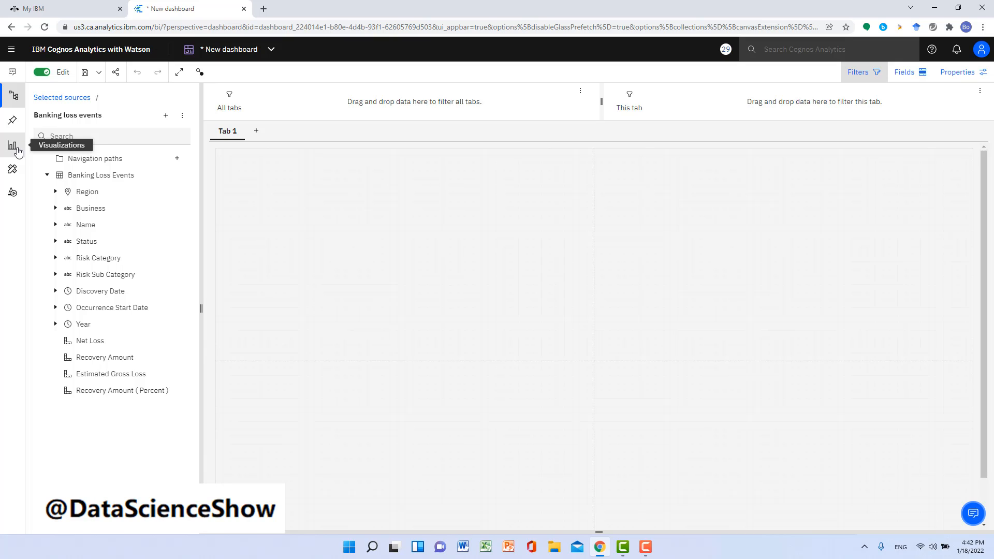
Step: Add a Column visualization to the dashboard, placing and sizing it to fit within the upper-left quadrant
click(15, 149)
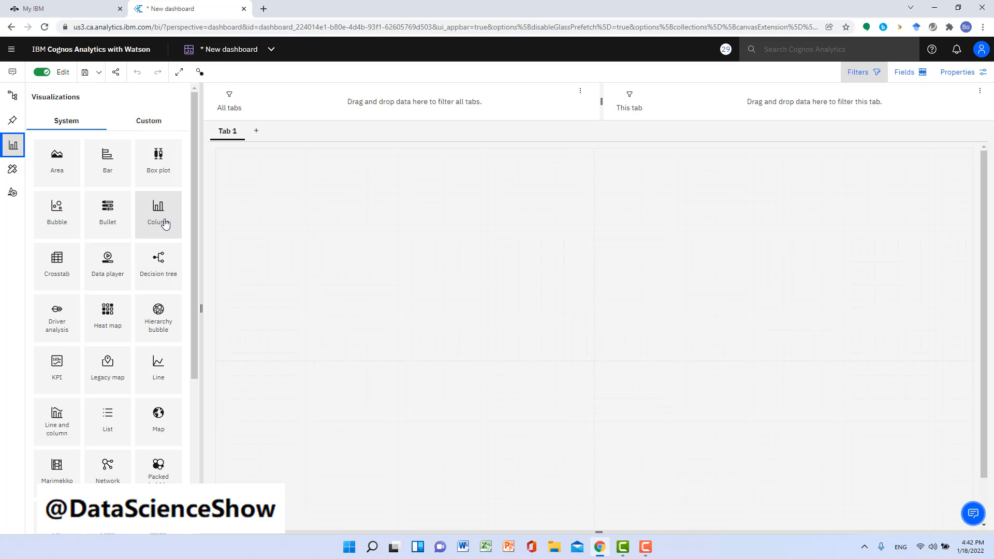
drag(169, 220, 325, 227)
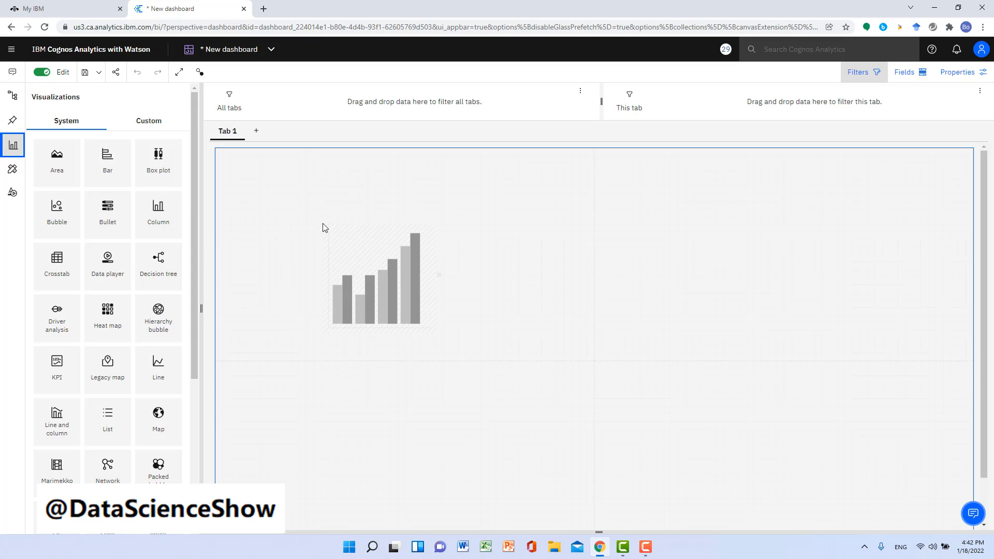
drag(324, 228, 453, 242)
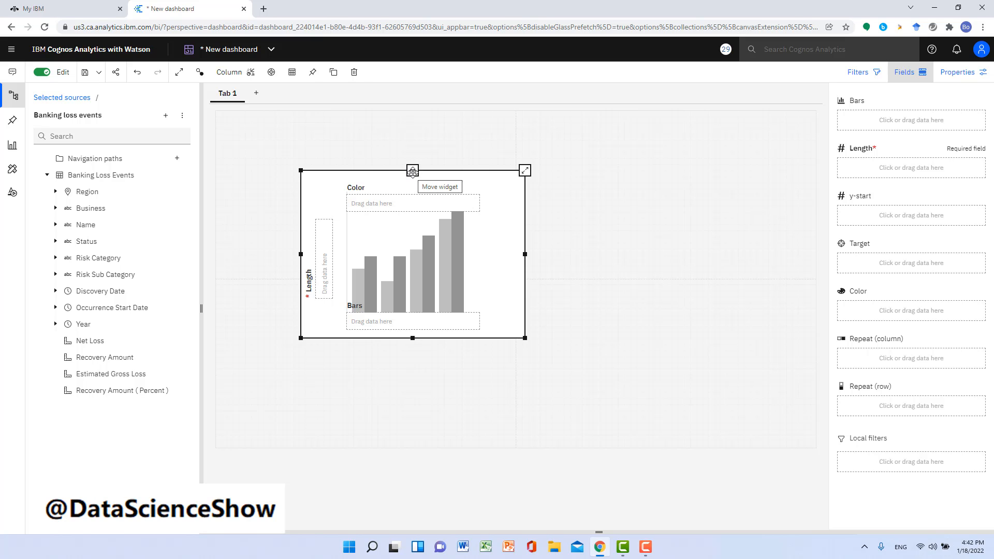
drag(412, 171, 355, 118)
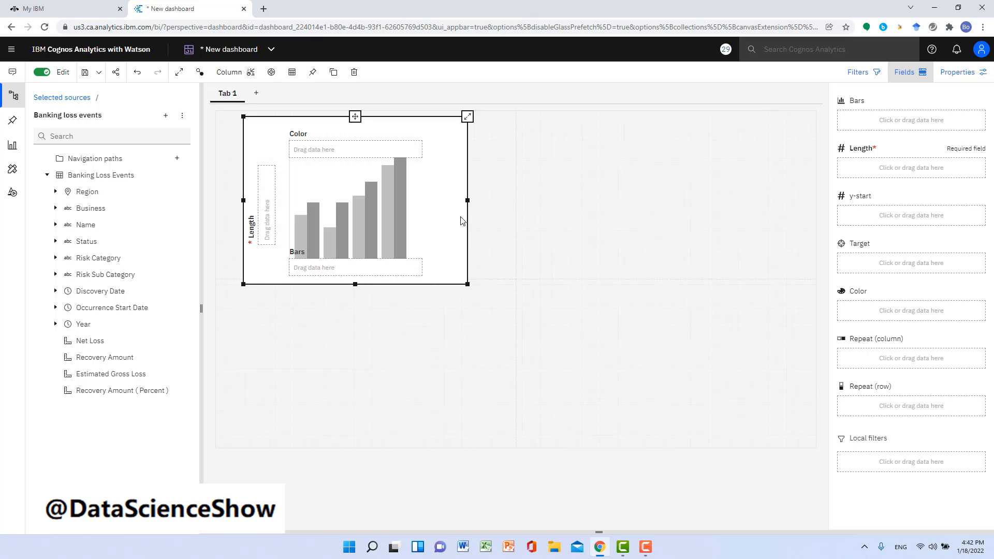
drag(467, 283, 468, 272)
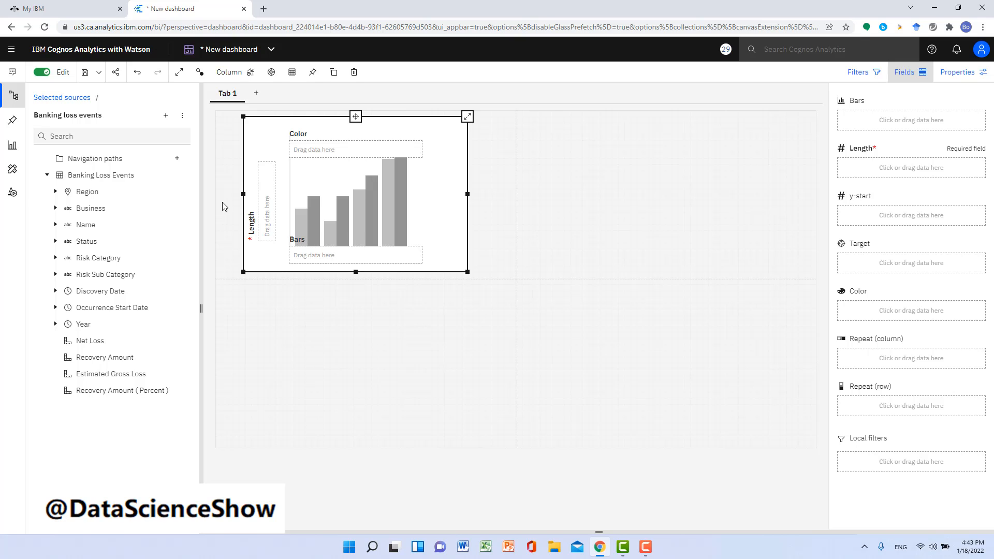
Step: Assign the Region field from Banking Loss Events to the column chart's Bars
click(92, 198)
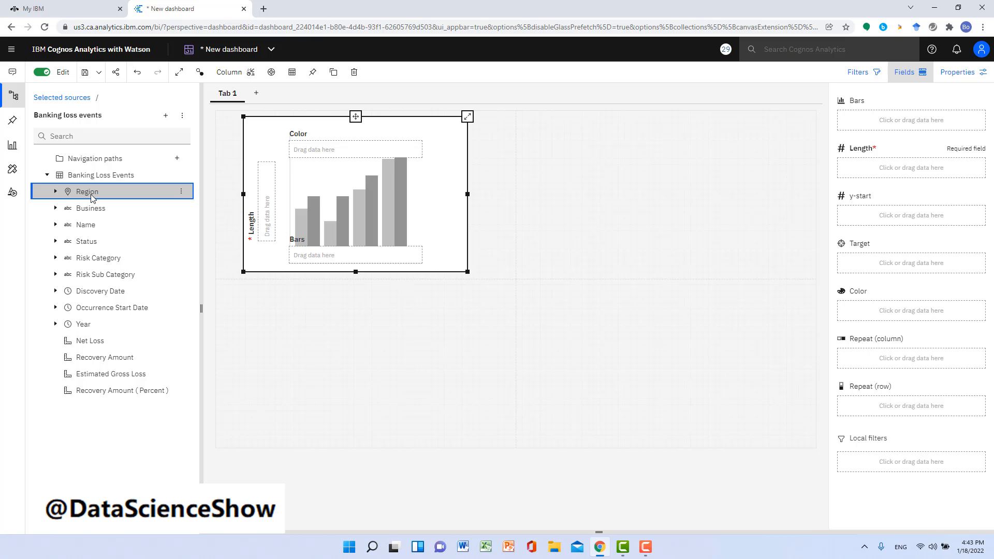
drag(93, 198, 888, 121)
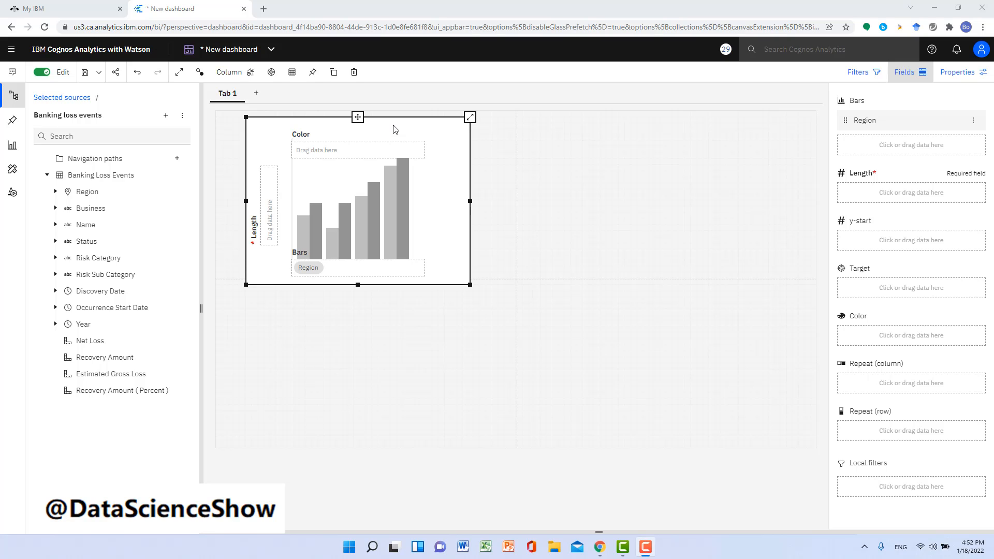
Step: Assign the Net Loss field to the column chart's Length
click(86, 345)
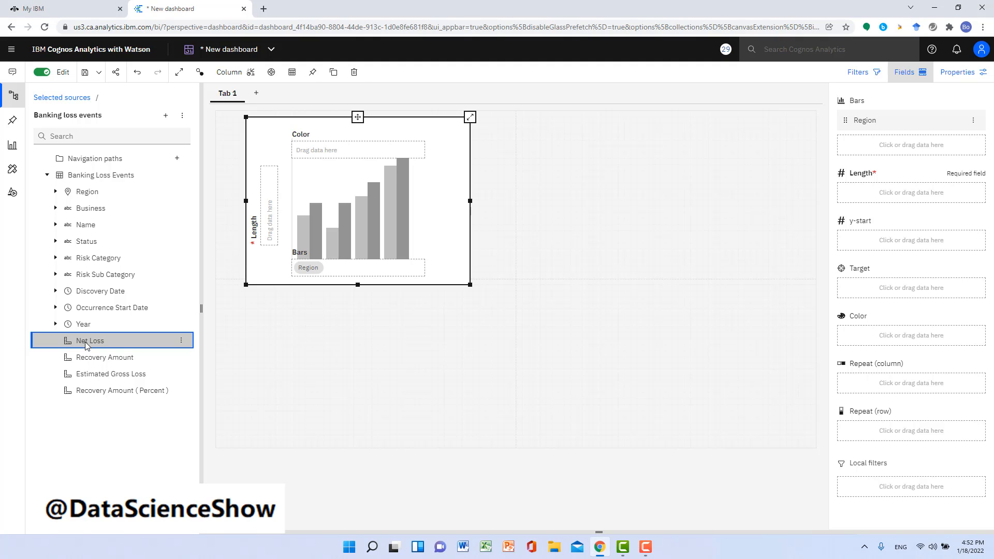
drag(86, 345, 906, 196)
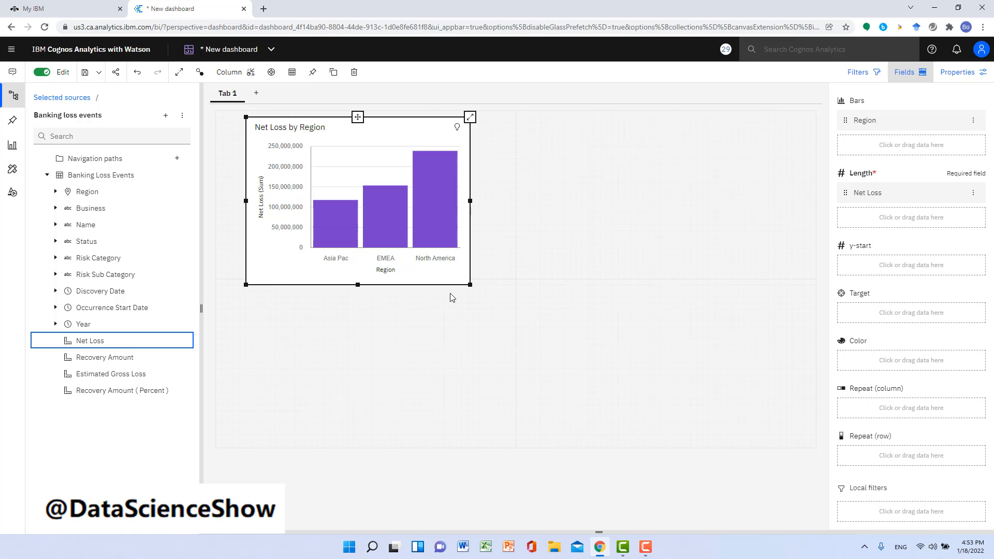
Step: Add a Word cloud visualization and position it in the upper-right quadrant, aligned with the column chart's upper edge
click(13, 147)
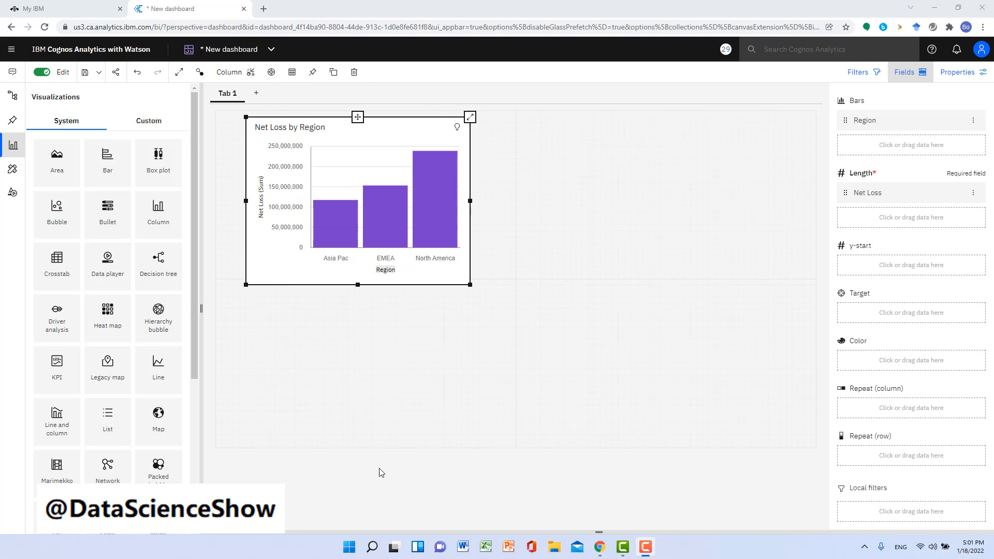
scroll(160, 414, down, 5)
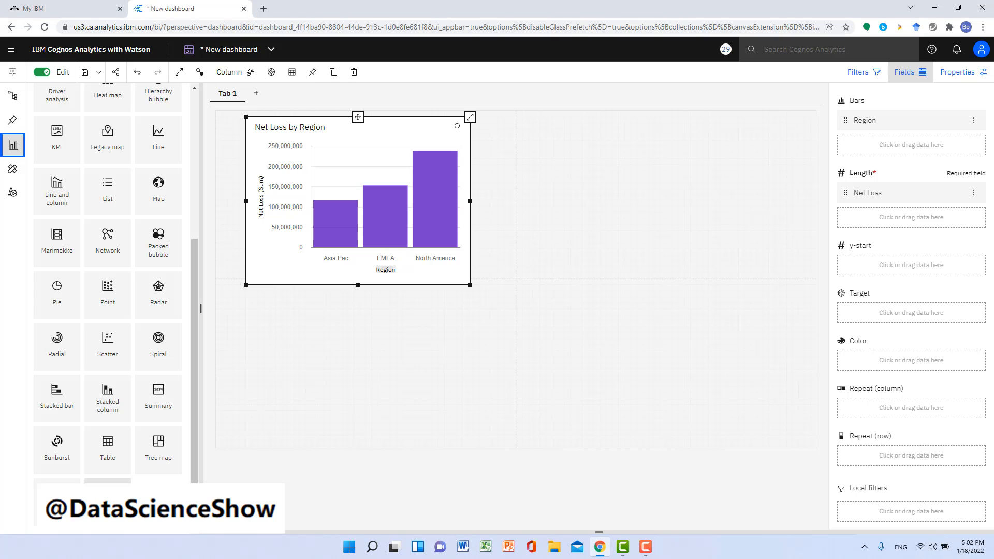
drag(107, 502, 667, 176)
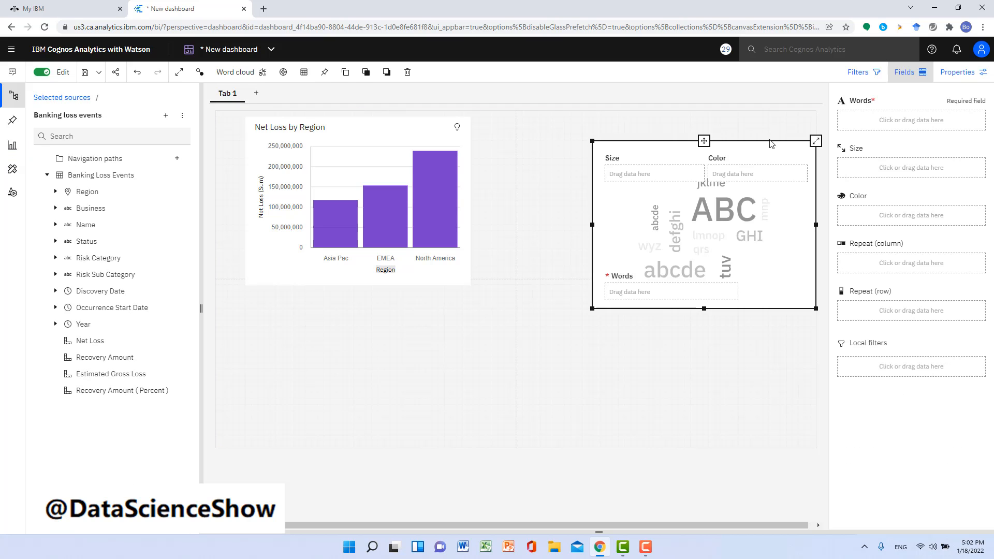
drag(704, 141, 669, 119)
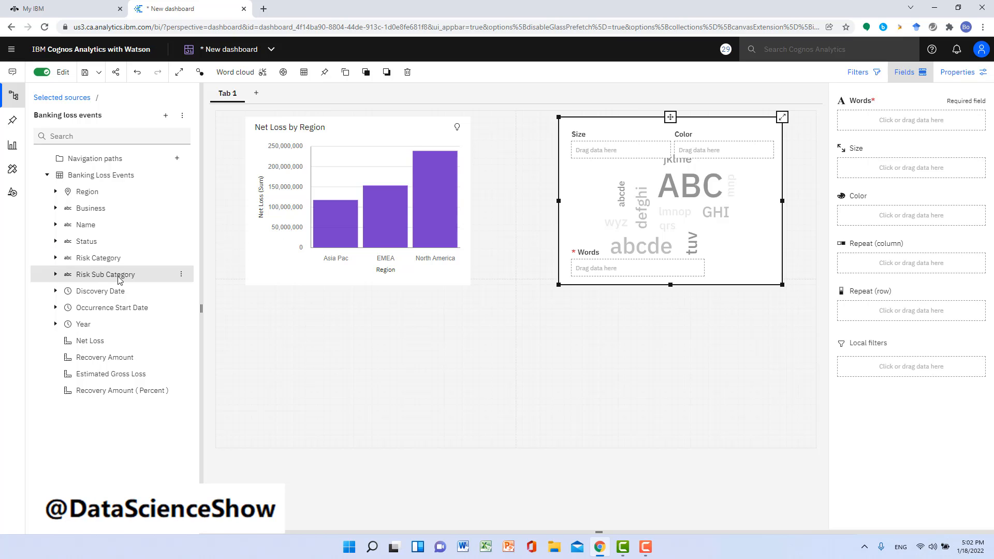
Step: Assign Risk Sub Category to the word cloud's Words and Net Loss to its Size, and inspect individual words
click(94, 279)
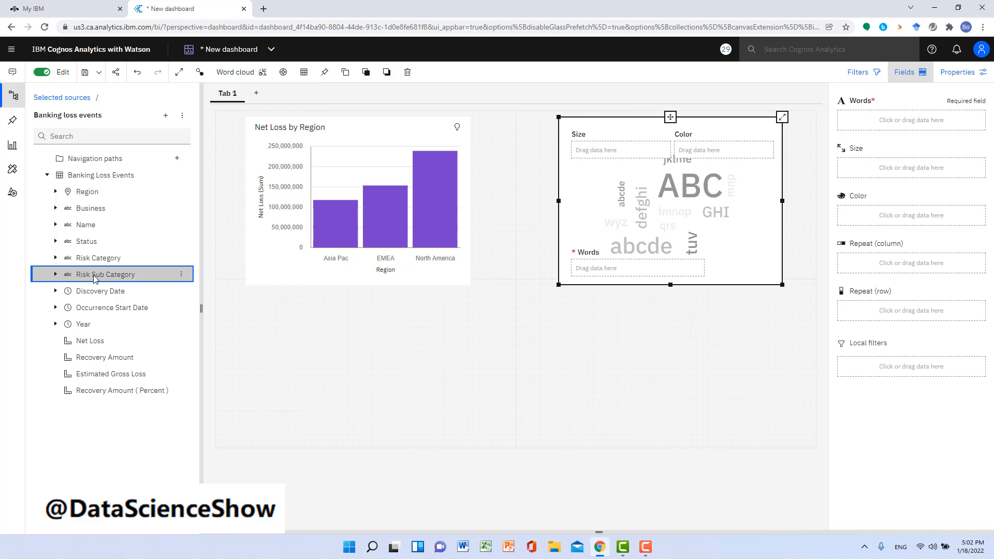
drag(94, 279, 887, 122)
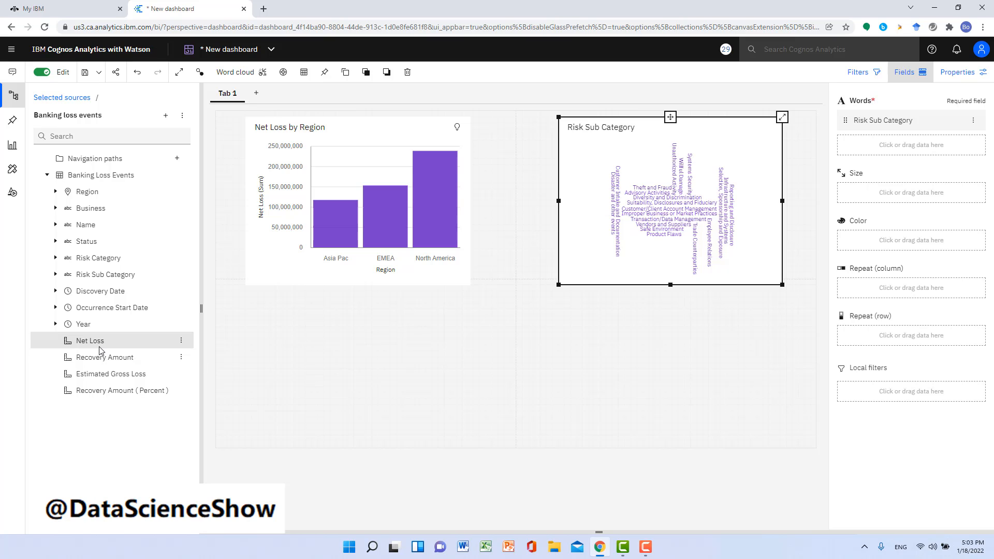
drag(94, 344, 878, 192)
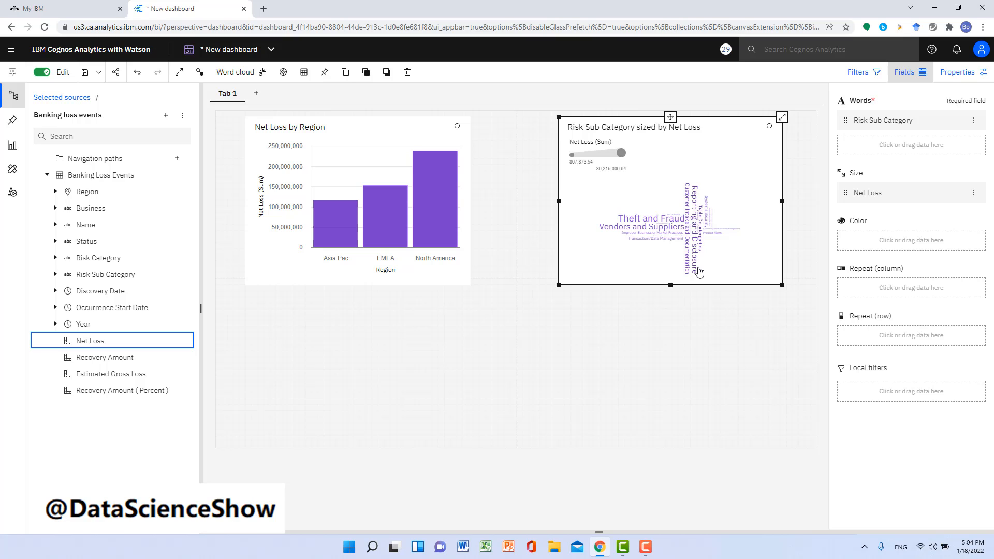
mouse_move(699, 271)
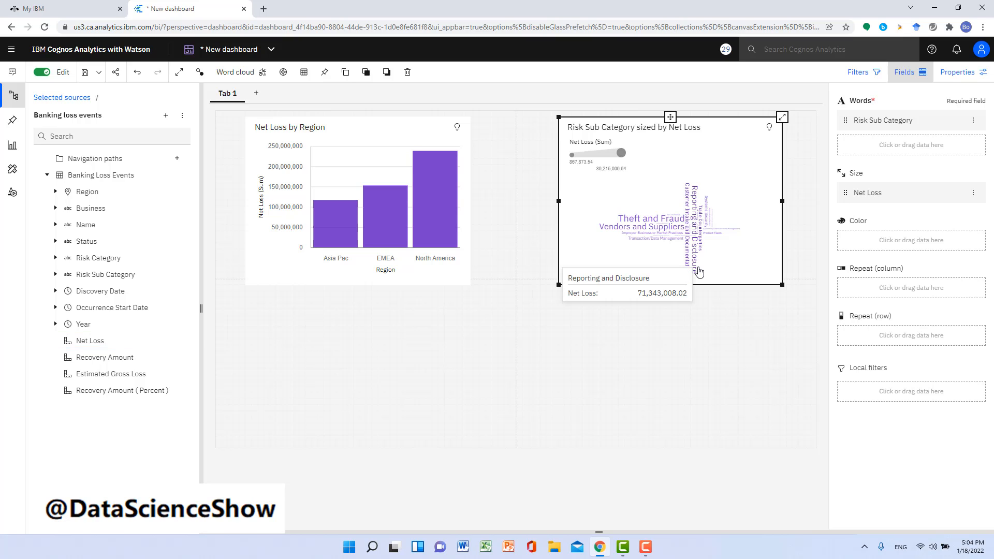
mouse_move(660, 231)
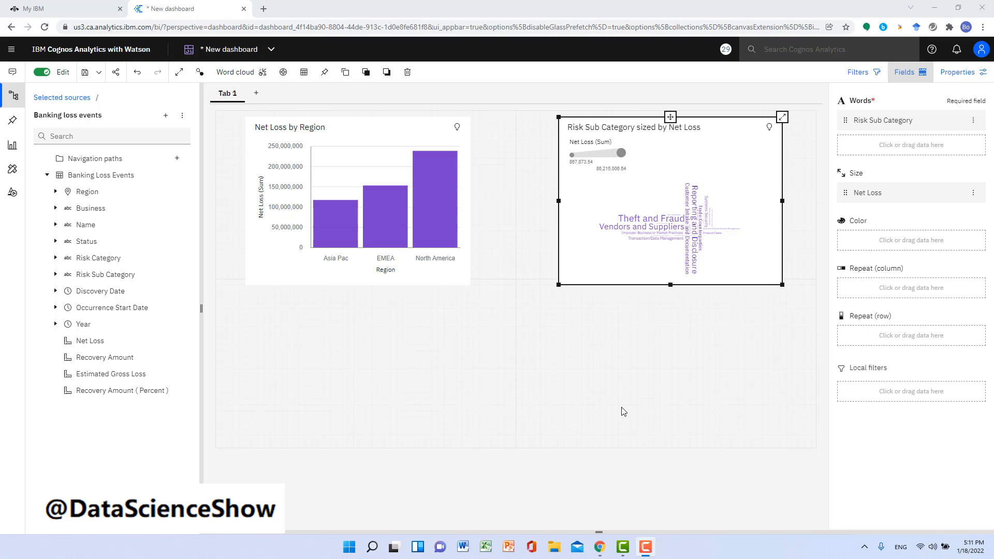
Step: Add a Radar visualization in the lower-left quadrant, with Region on its x-axis and Net Loss on its y-axis
click(13, 148)
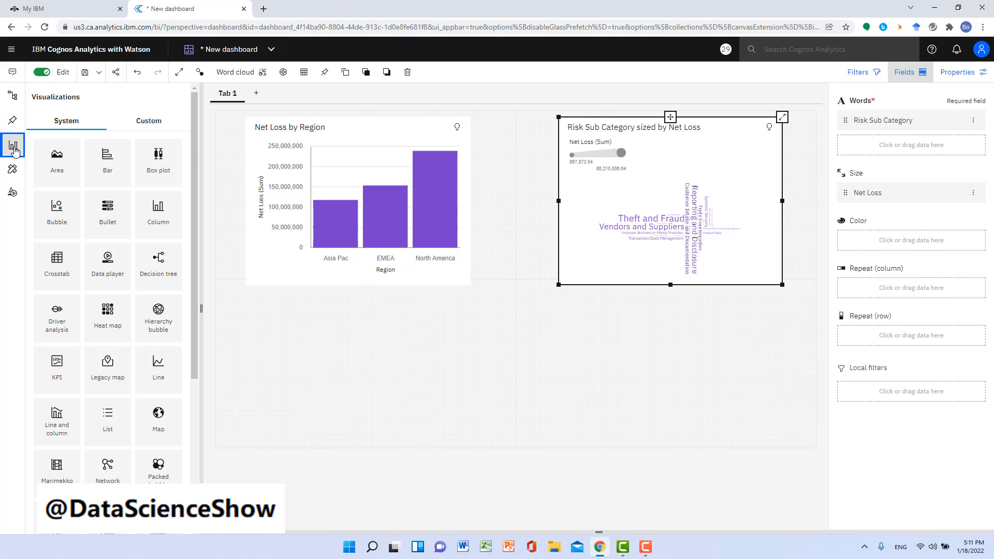
drag(194, 204, 416, 353)
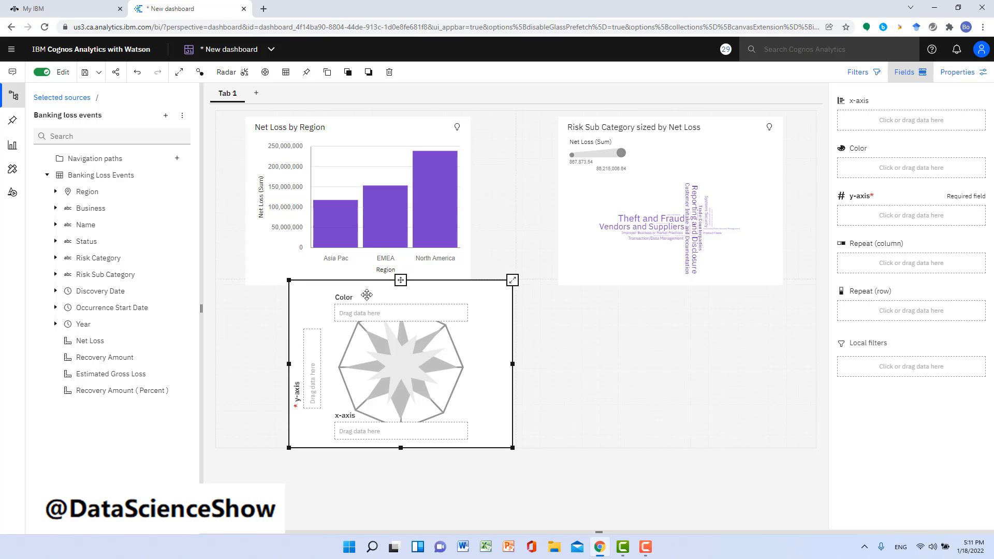
drag(366, 294, 317, 299)
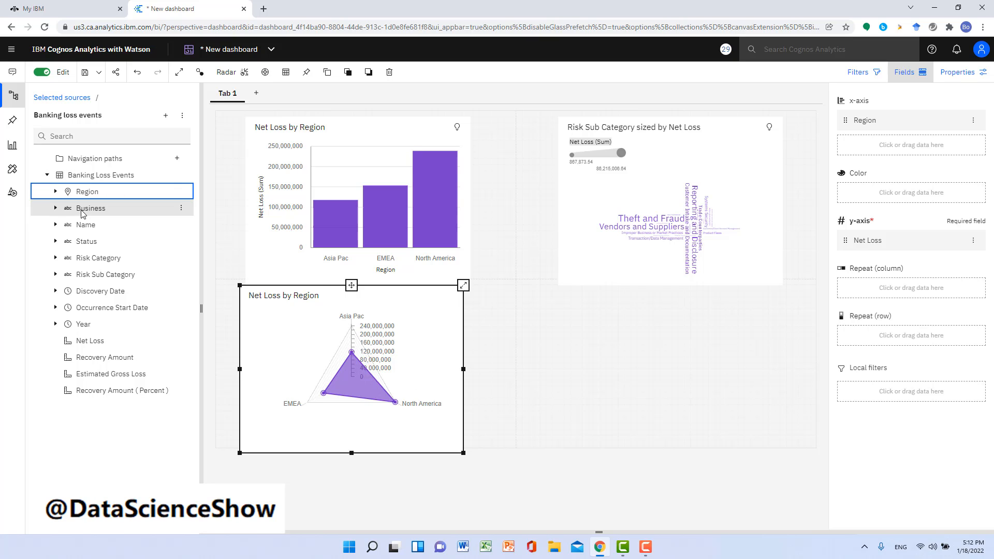
Step: Add Business and Risk Sub Category to the radar chart's x-axis
drag(82, 214, 889, 144)
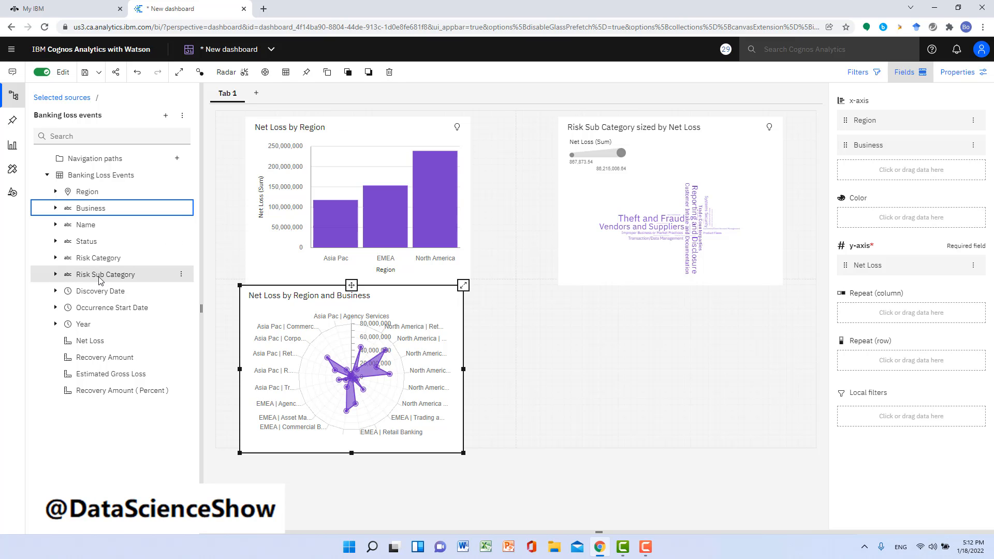
drag(99, 280, 897, 172)
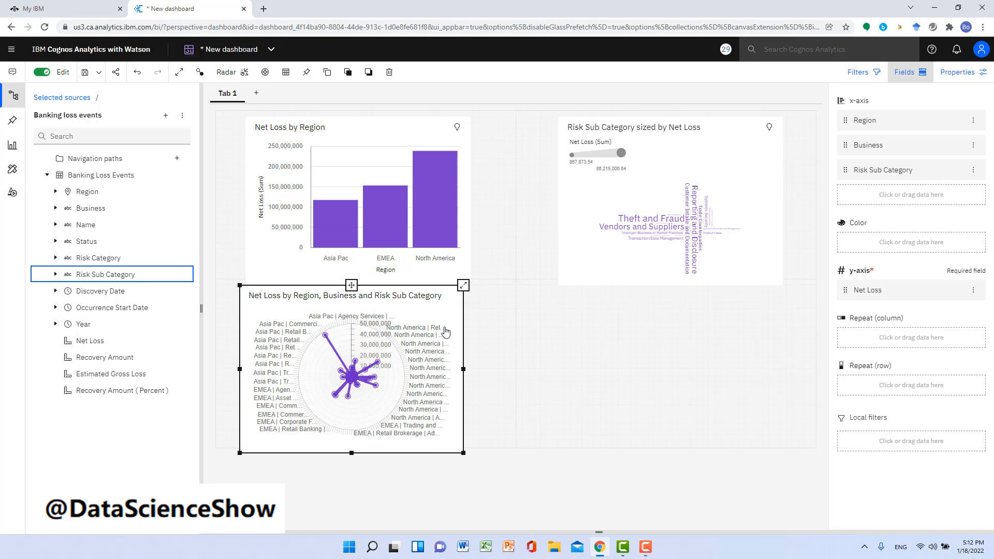
Step: Examine the radar's points, filtering the dashboard by North America Retail Banking Theft and Fraud and by Asia Pac Corporate Finance Vendors and Suppliers, clearing each filter
mouse_move(445, 331)
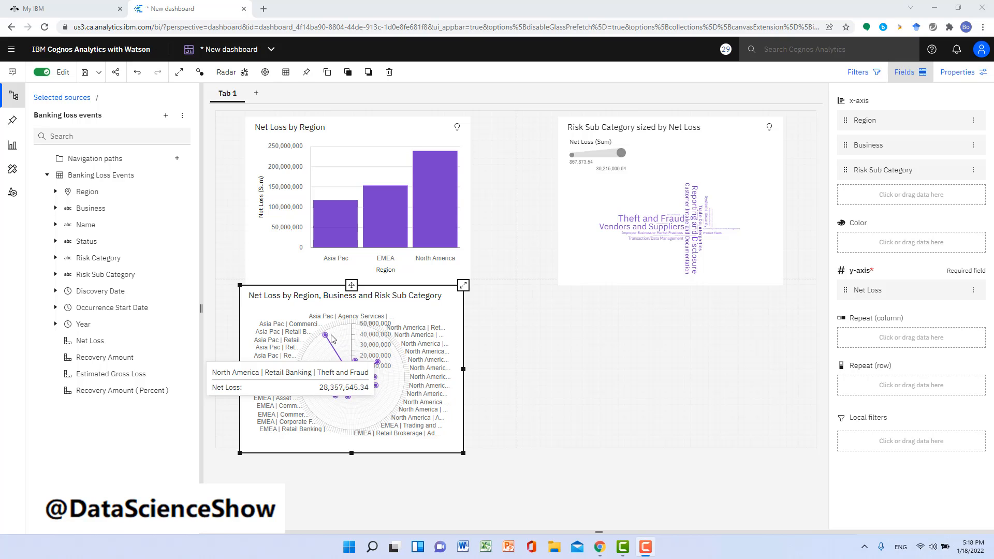
click(379, 362)
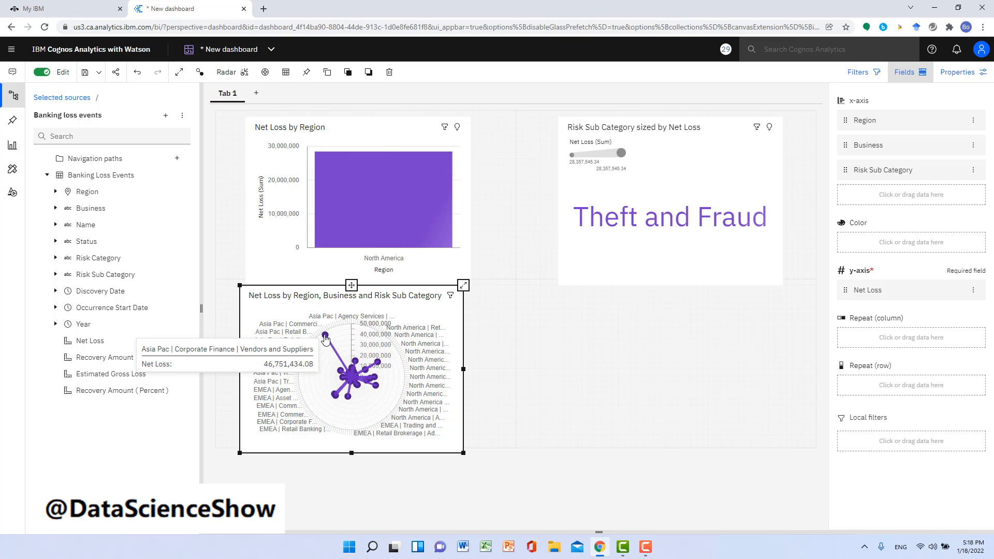
click(325, 336)
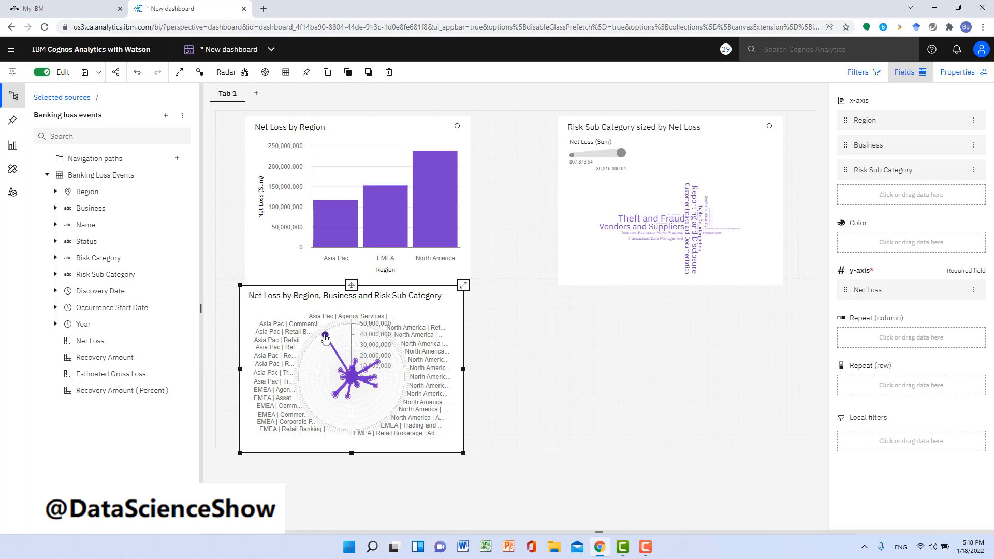
click(325, 337)
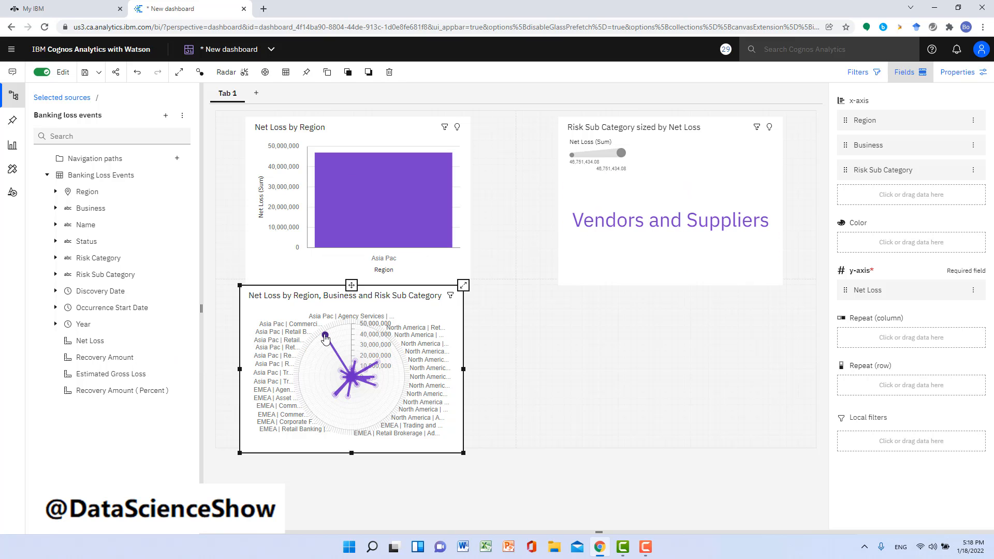
click(325, 337)
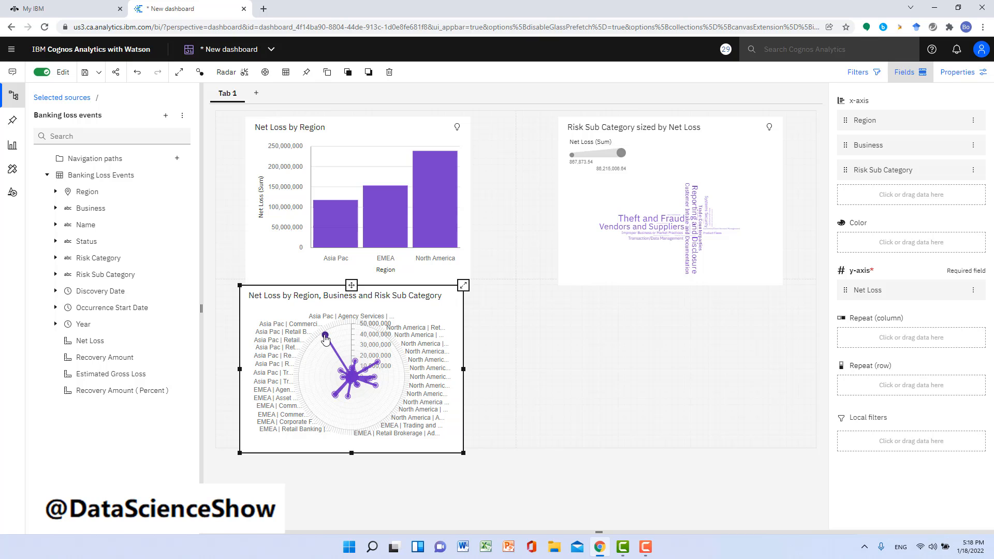
mouse_move(326, 339)
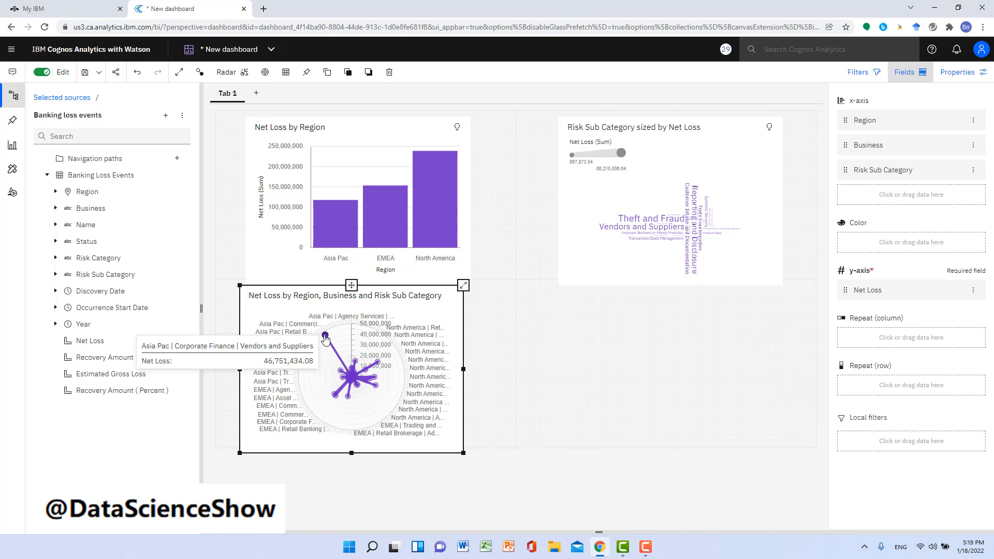
mouse_move(379, 365)
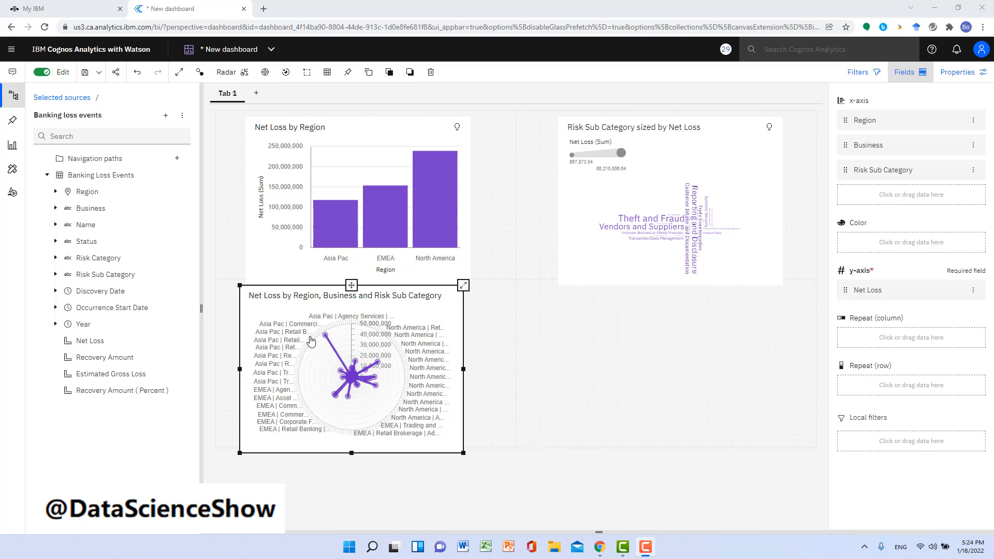
Step: Align the radar chart beneath the column chart and add a Driver analysis visualization in the lower-right quadrant, beneath the word cloud
drag(361, 293, 368, 294)
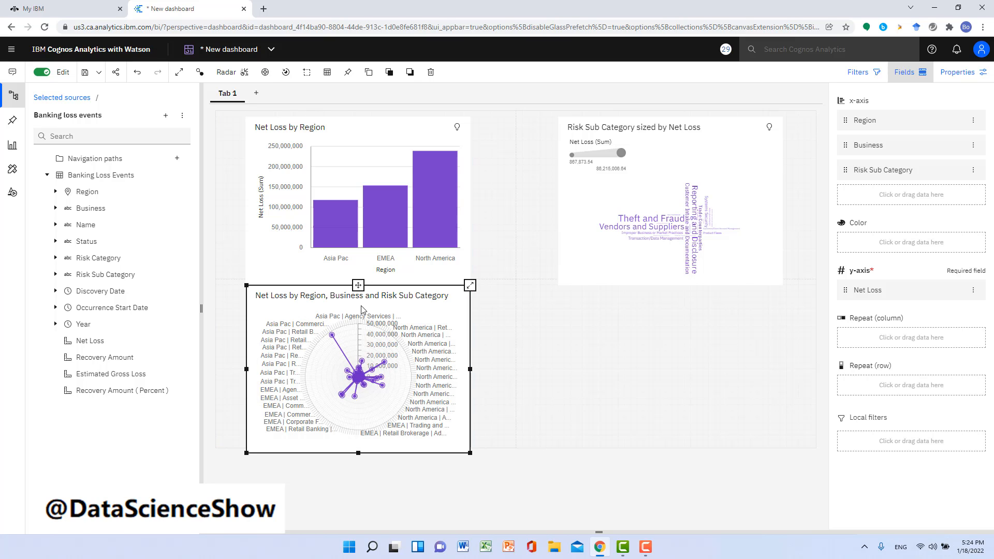
click(13, 150)
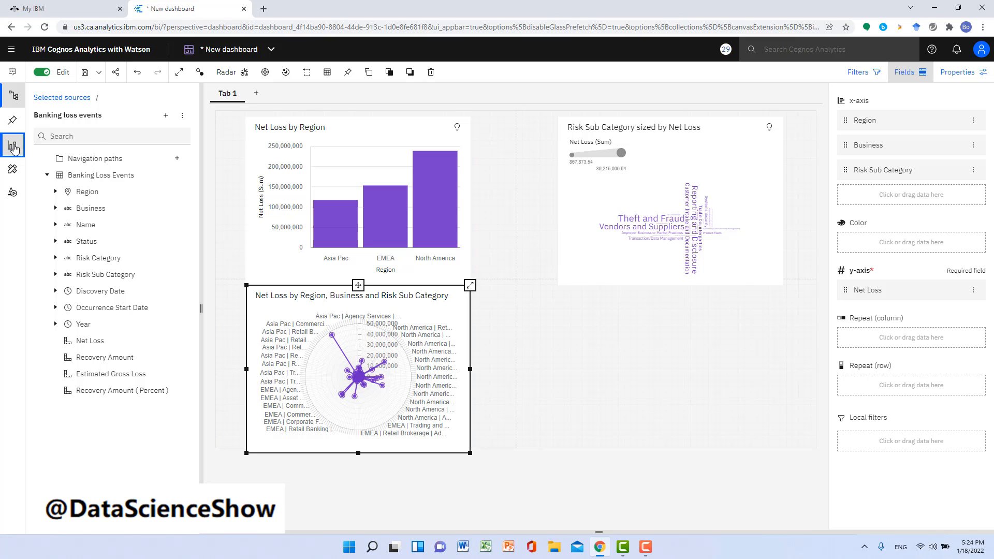
scroll(104, 238, down, 1)
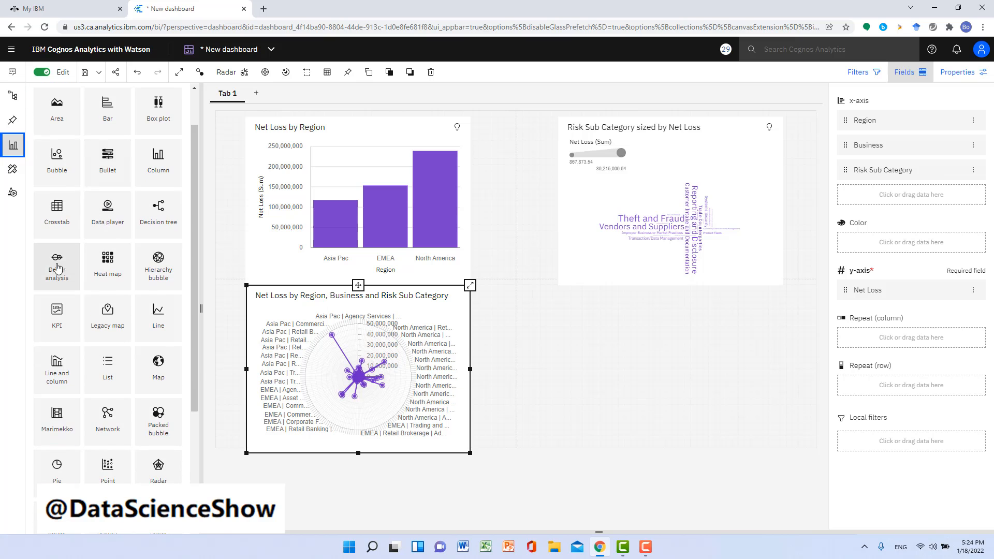
drag(56, 280, 642, 340)
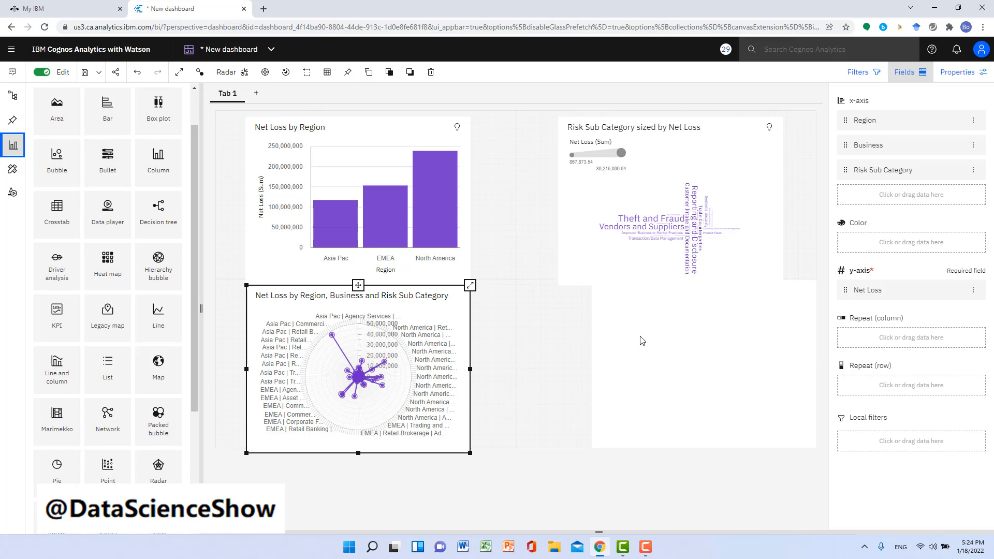
drag(692, 291, 674, 296)
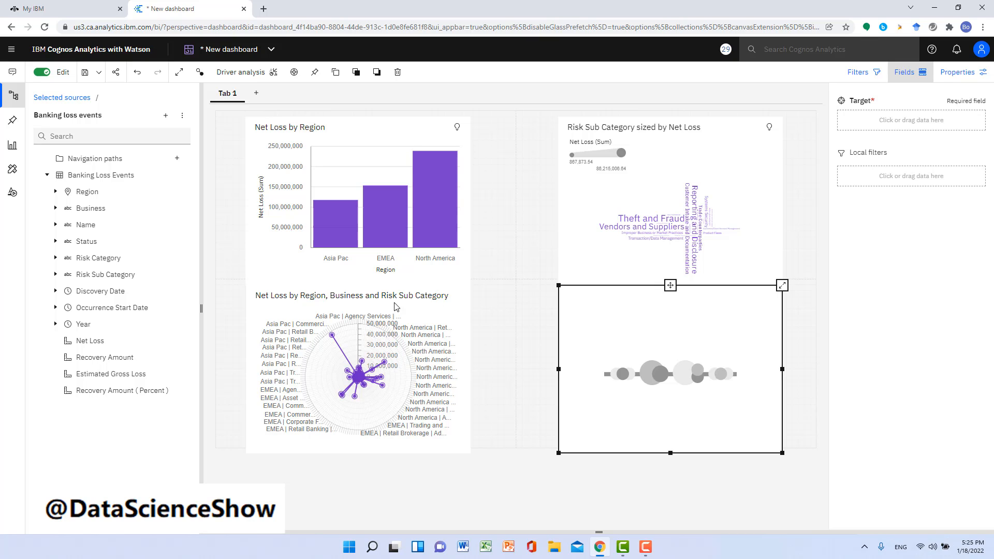
Step: Assign Net Loss to the driver analysis Target and inspect the predictive strength of the individual drivers
drag(86, 342, 896, 119)
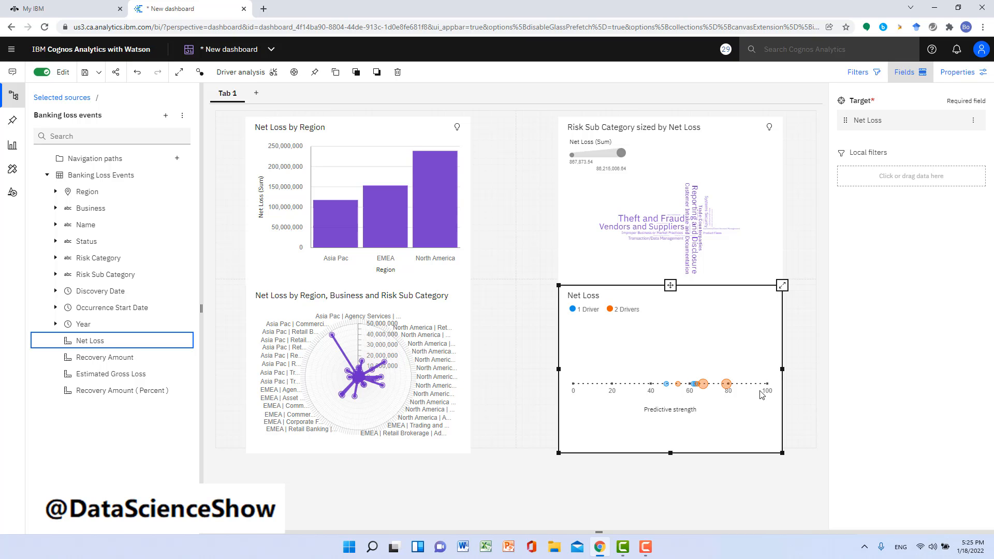
click(727, 388)
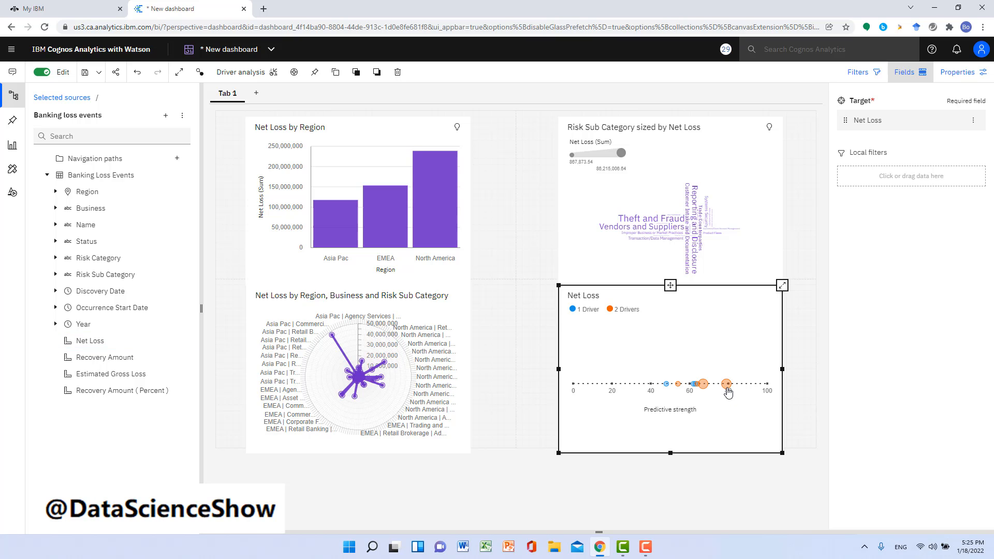
mouse_move(727, 388)
mouse_move(667, 387)
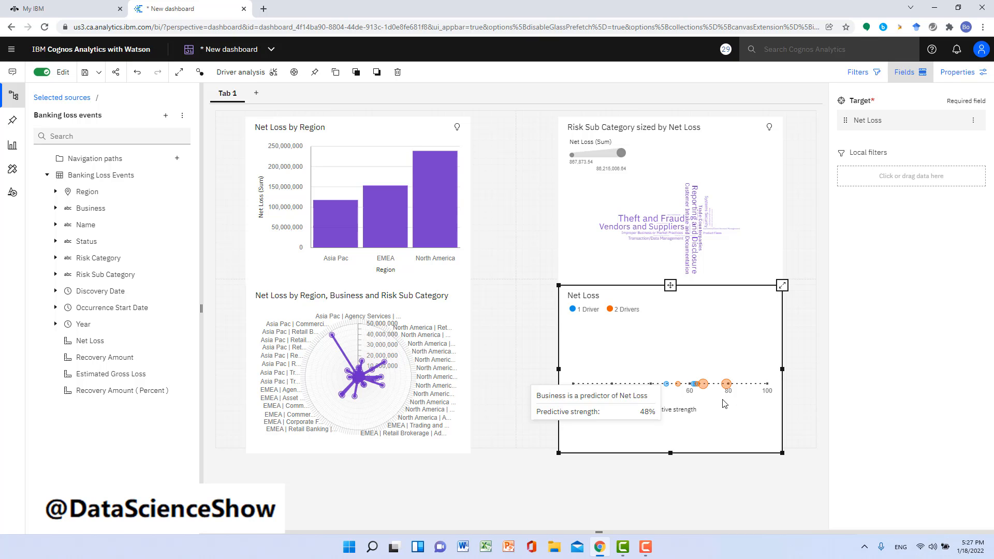
mouse_move(728, 388)
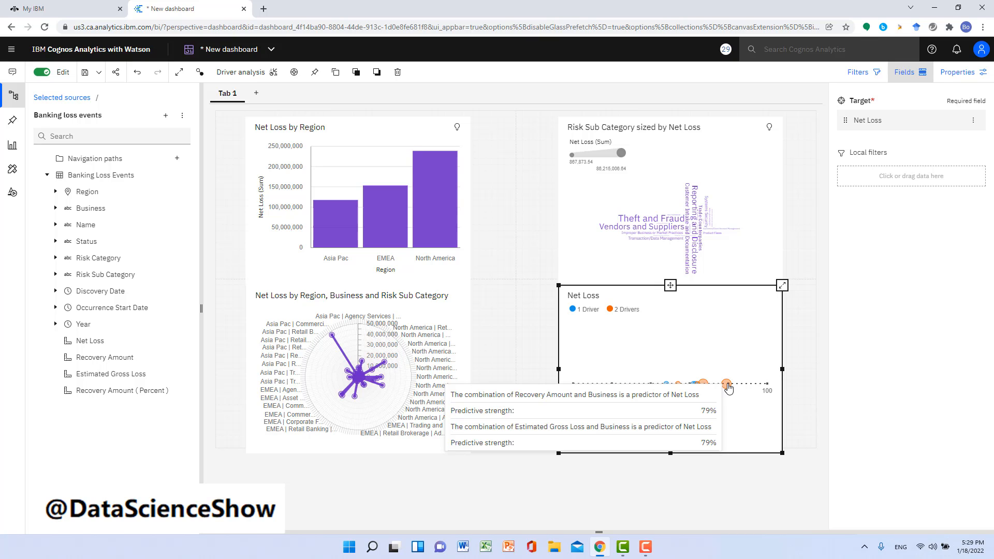
Step: Save the dashboard in My content under the name My Banking Loss Analysis
click(86, 78)
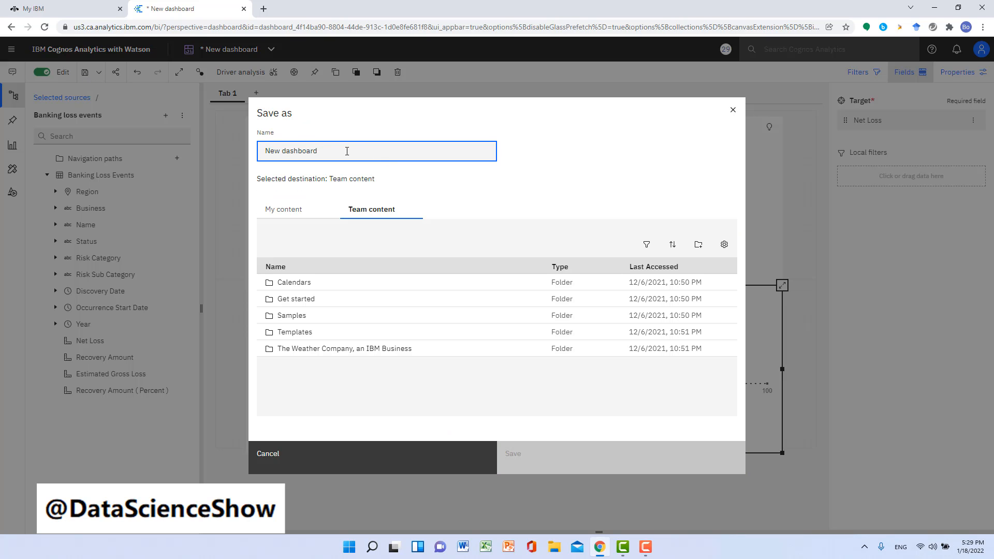
triple_click(347, 150)
text(My Banking Loss Analytsis)
click(289, 212)
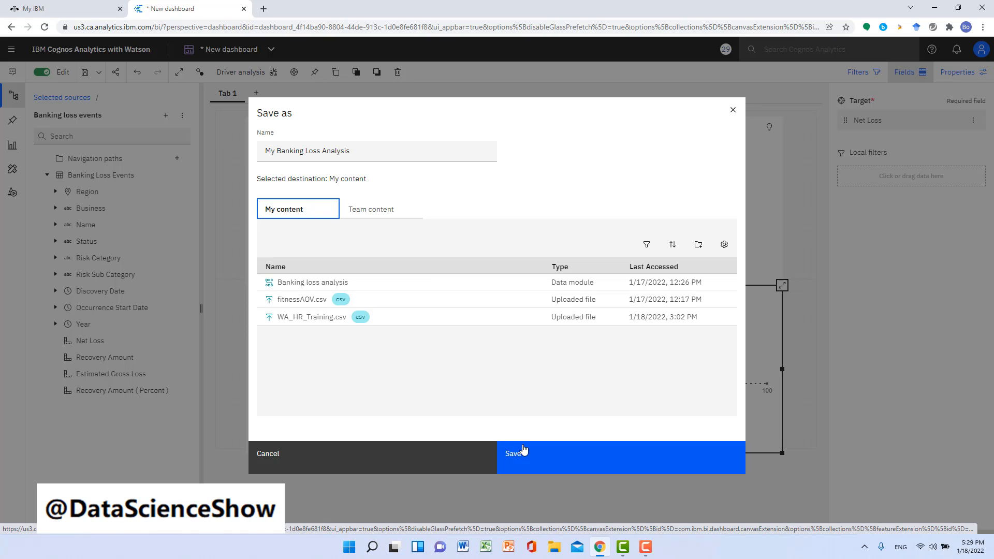
click(514, 460)
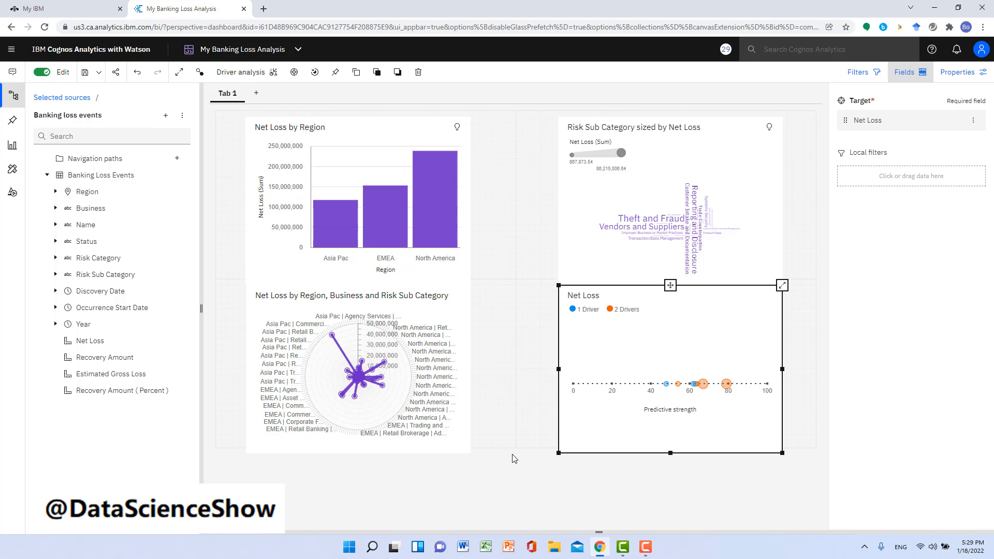
Step: Review the dashboard's sharing options for sending, exporting to PDF, and the link with embed code
click(118, 75)
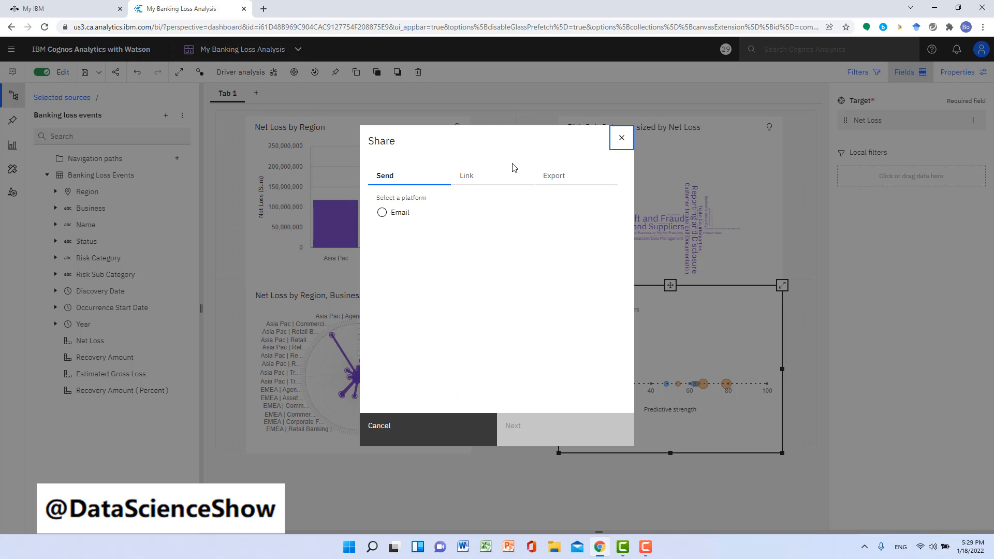
click(553, 179)
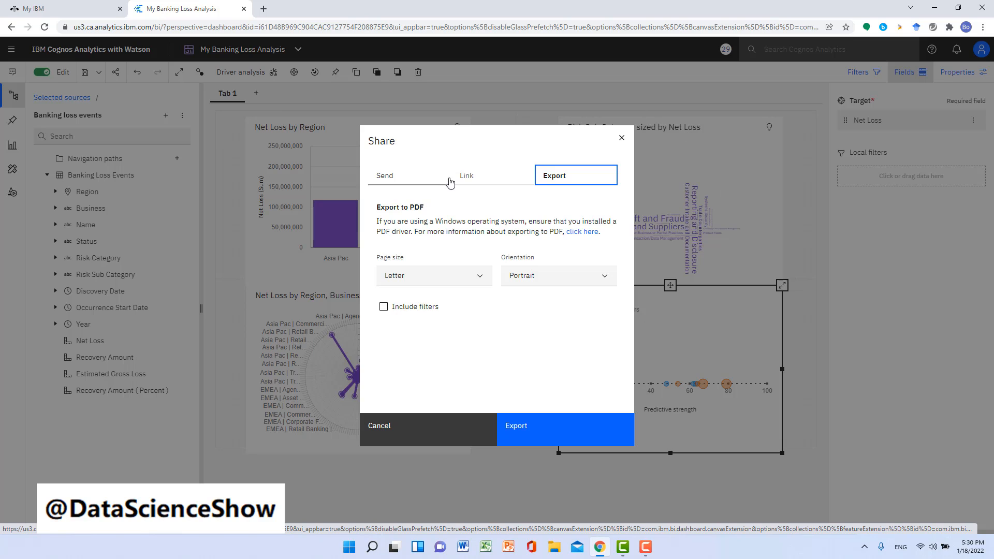
click(469, 180)
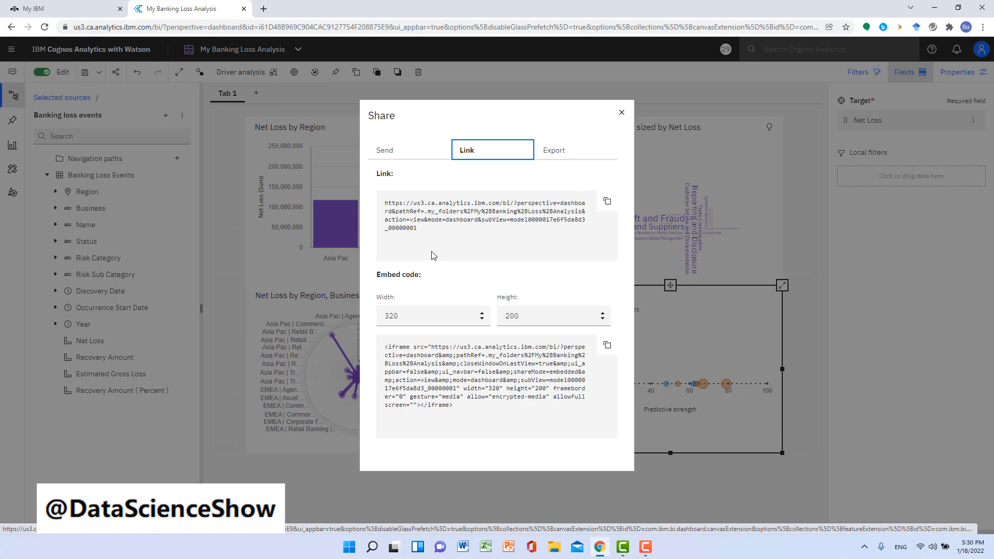